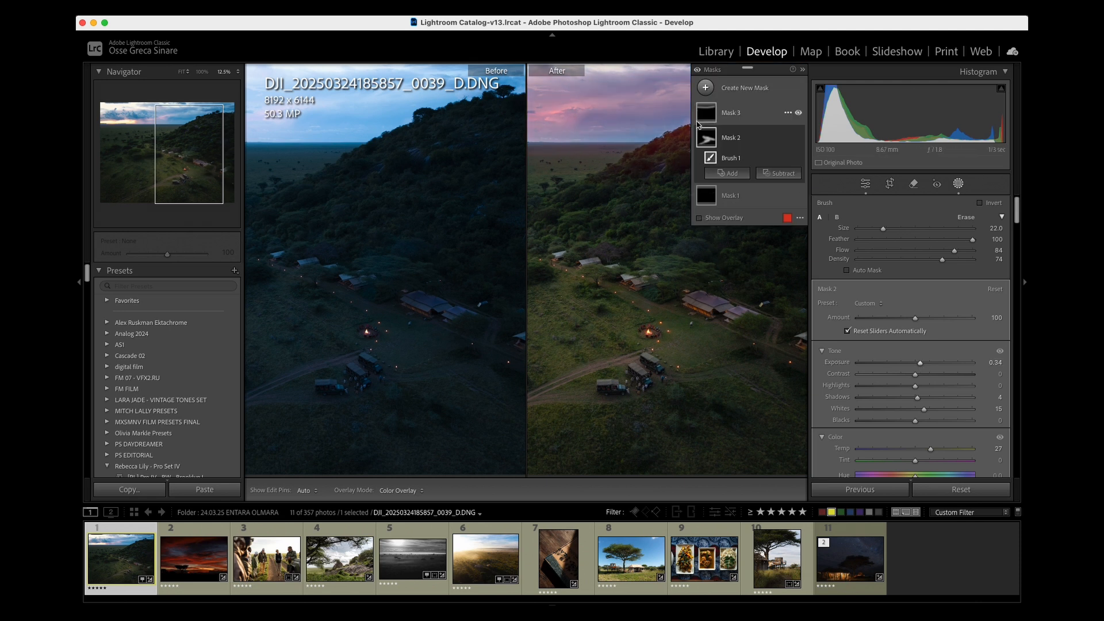
- Close the masking tools and show the edited campsite photo alone in Loupe view
left_click(705, 115)
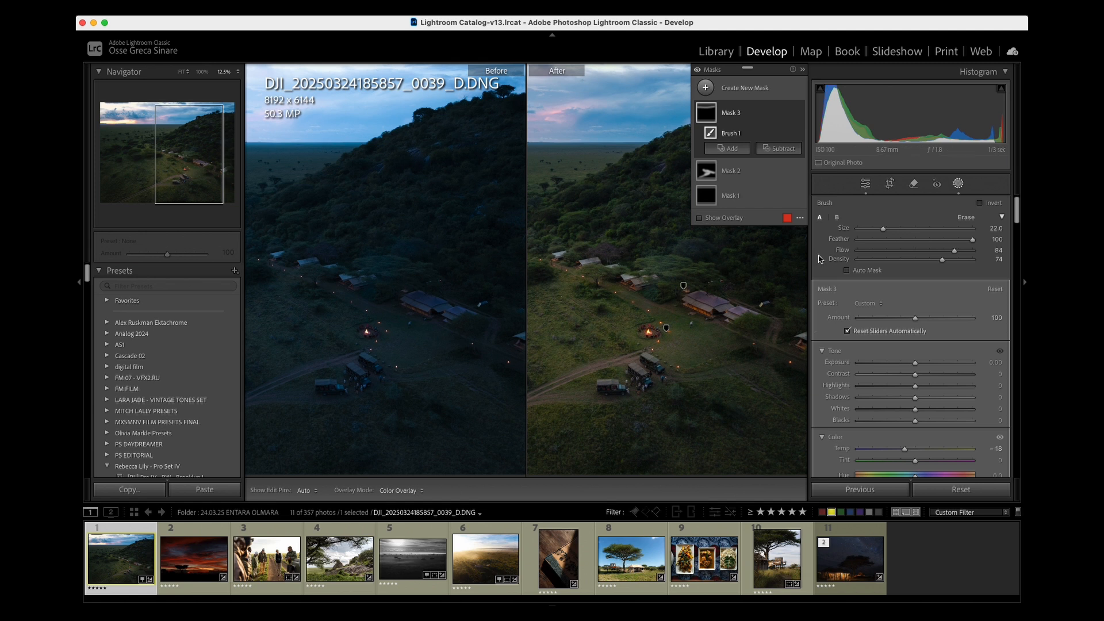
left_click(958, 183)
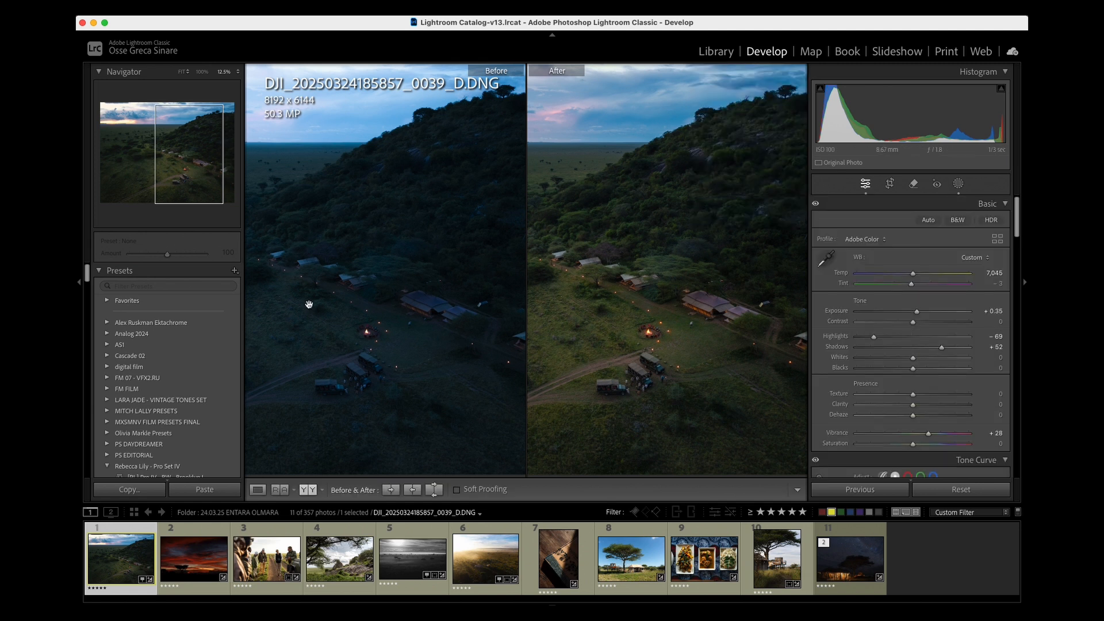
left_click(258, 489)
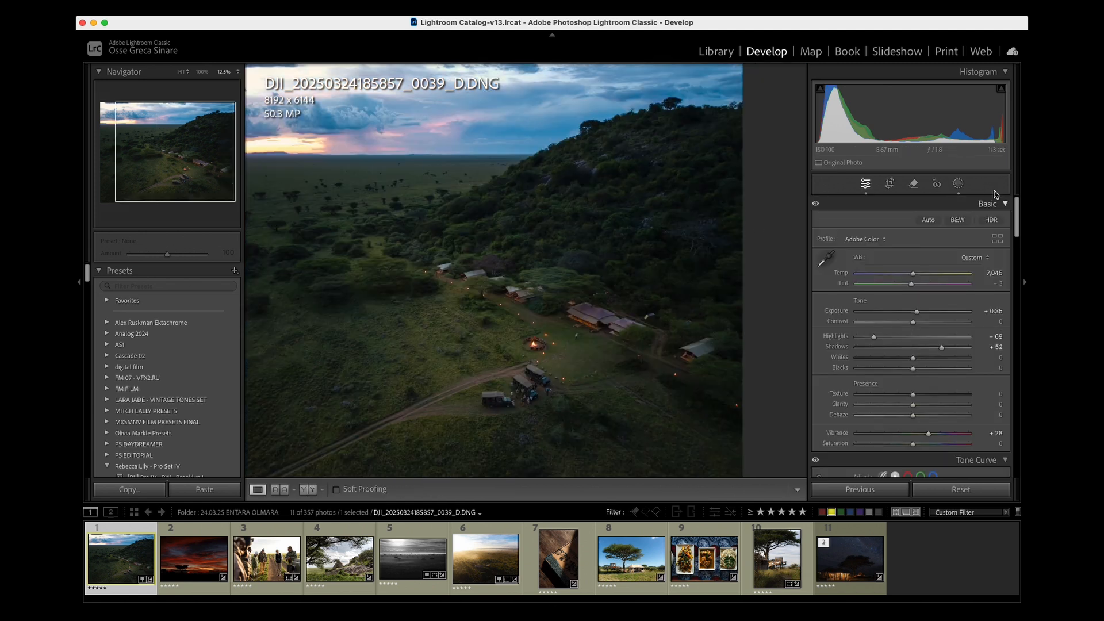
- Select Mask 3 on the campsite photo and compare the image with that mask hidden and shown
left_click(957, 185)
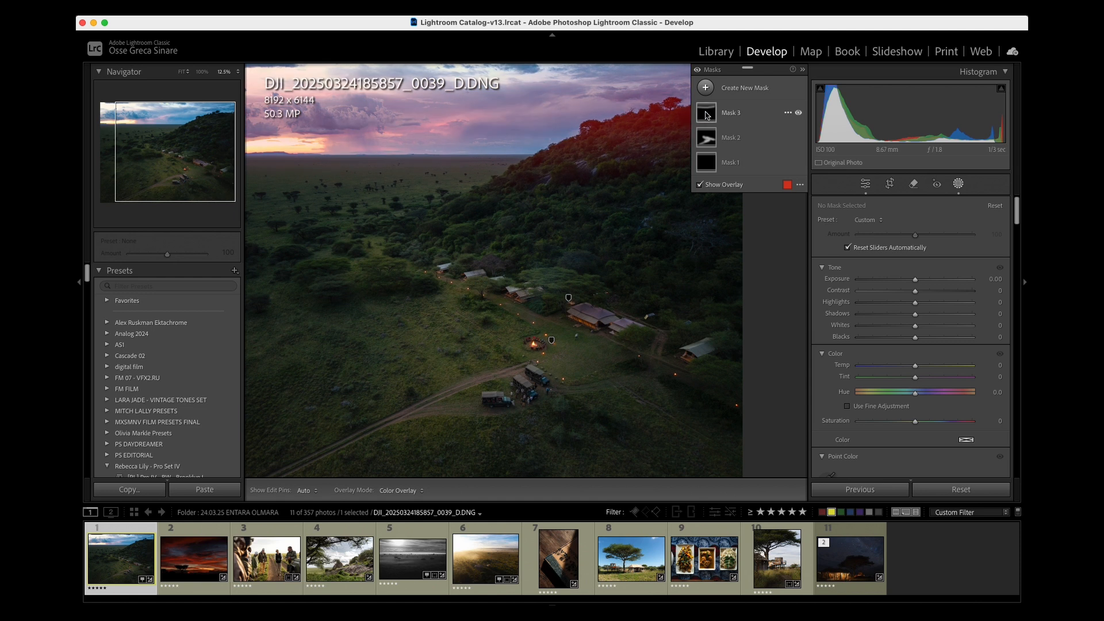
left_click(765, 112)
left_click(799, 113)
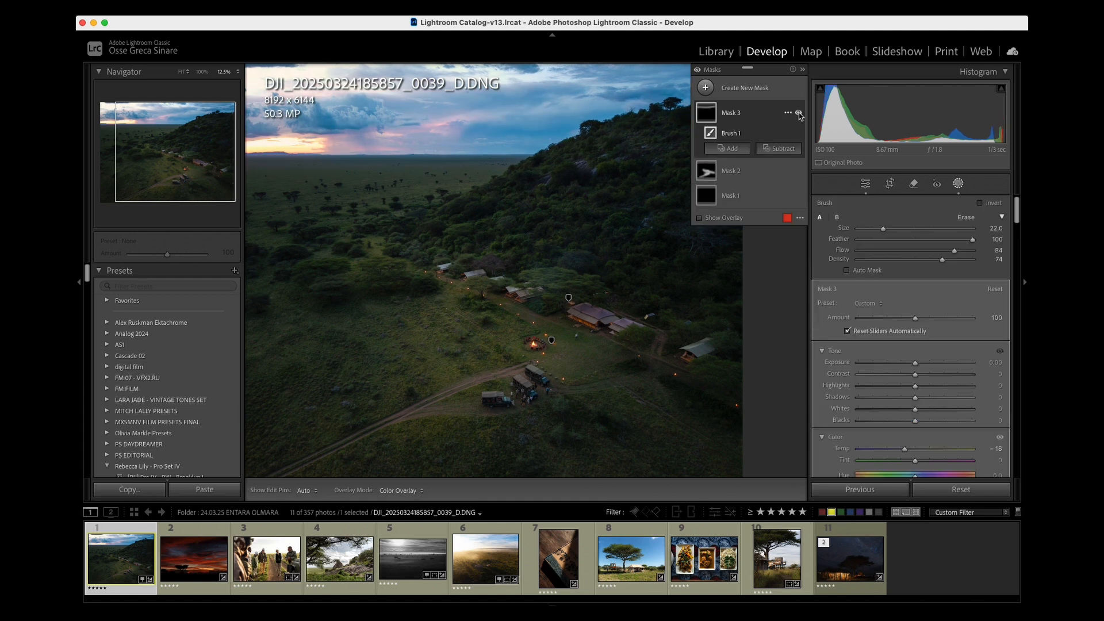
left_click(799, 114)
left_click(799, 114)
left_click(799, 113)
left_click(799, 114)
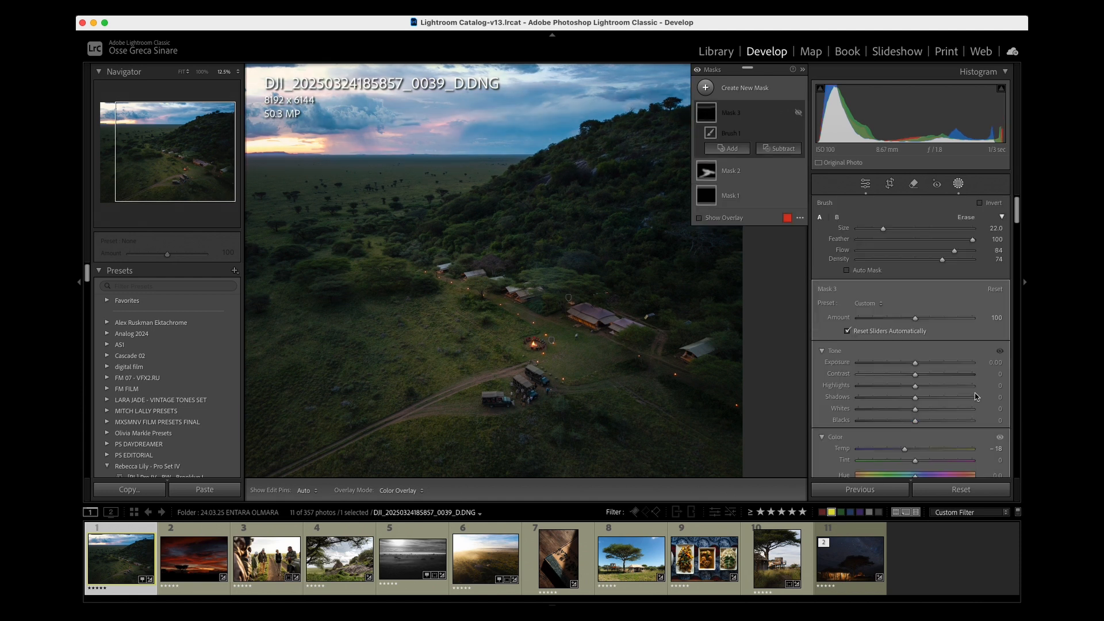
- Set Mask 3's Temp to -28 and Exposure to -0.95, and compare the photo with the mask hidden and shown
left_click_drag(904, 450, 897, 454)
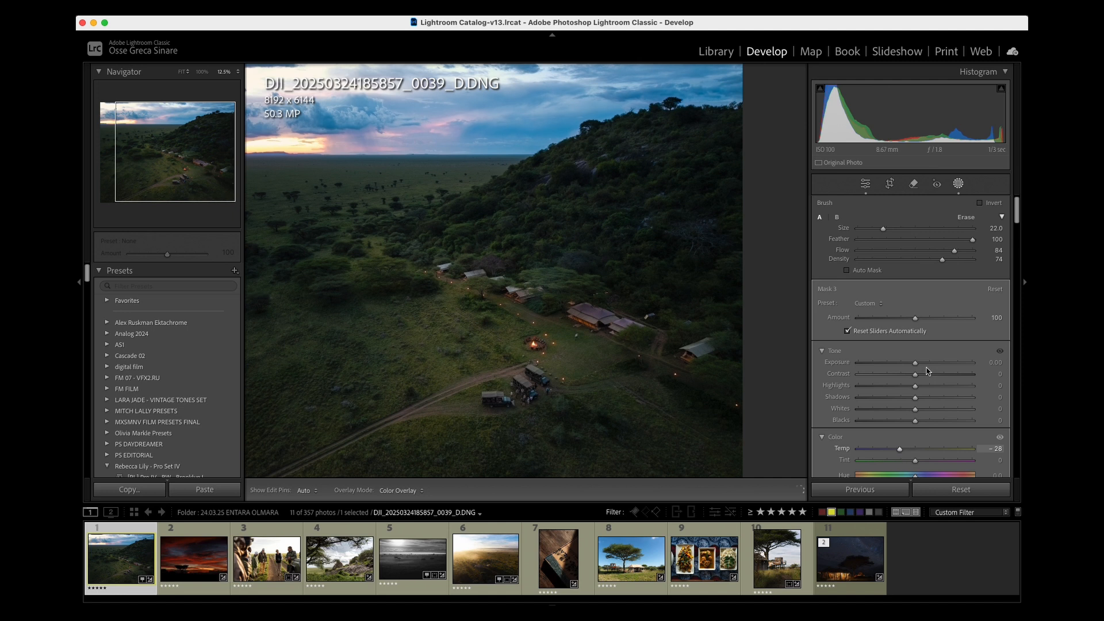
left_click_drag(916, 363, 907, 366)
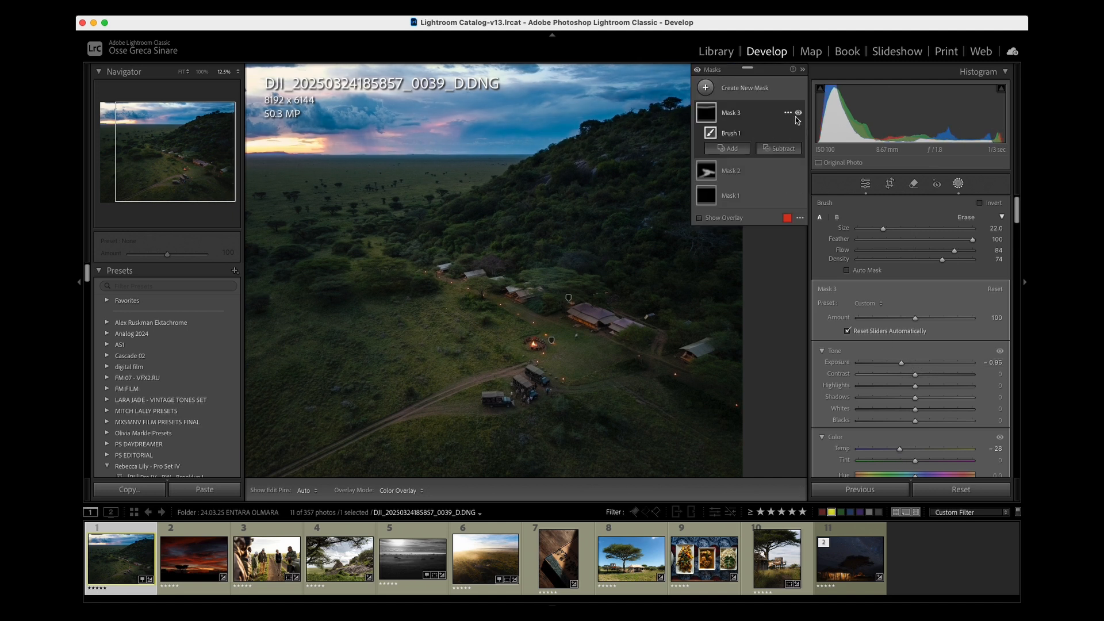
left_click(798, 114)
left_click(799, 114)
left_click(798, 114)
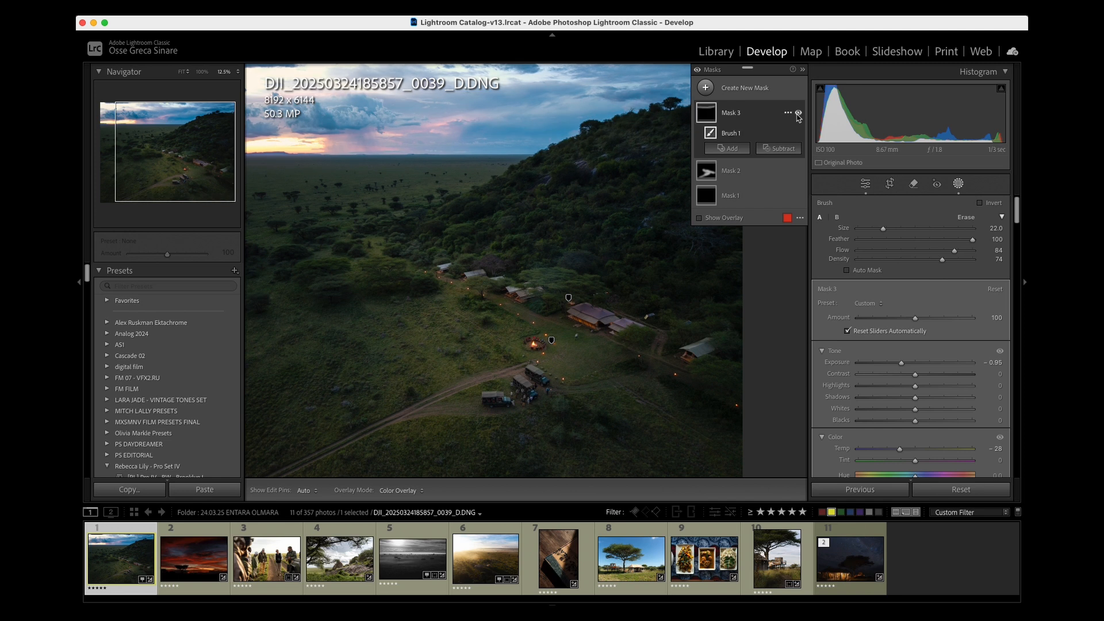
left_click(798, 114)
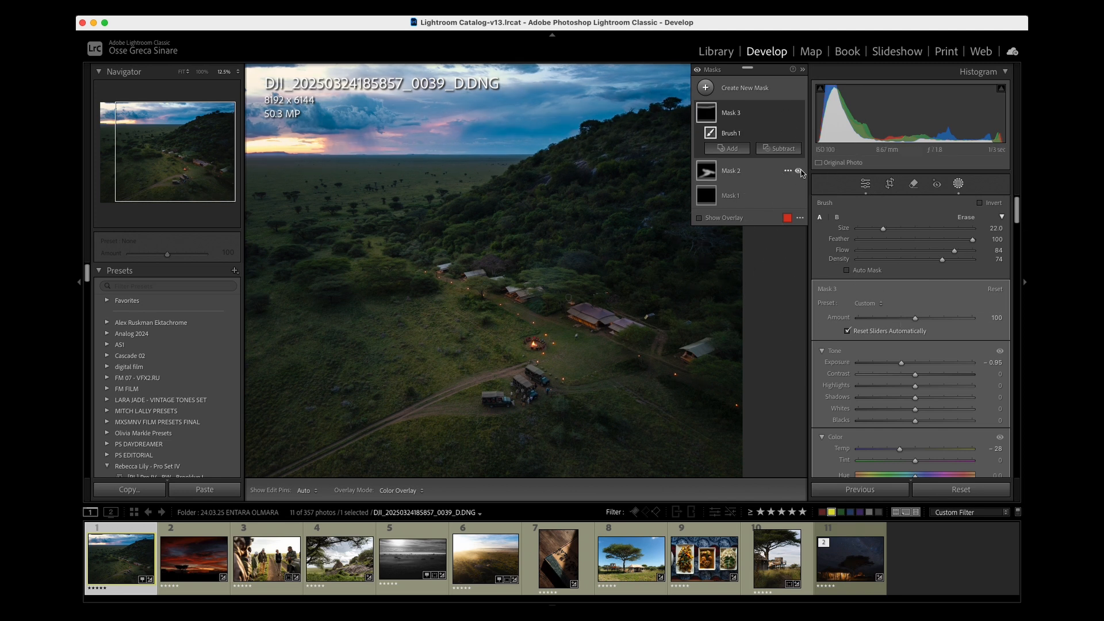
- Compare the campsite photo with Mask 2 hidden and shown, and close the masking tools
left_click(799, 172)
left_click(799, 172)
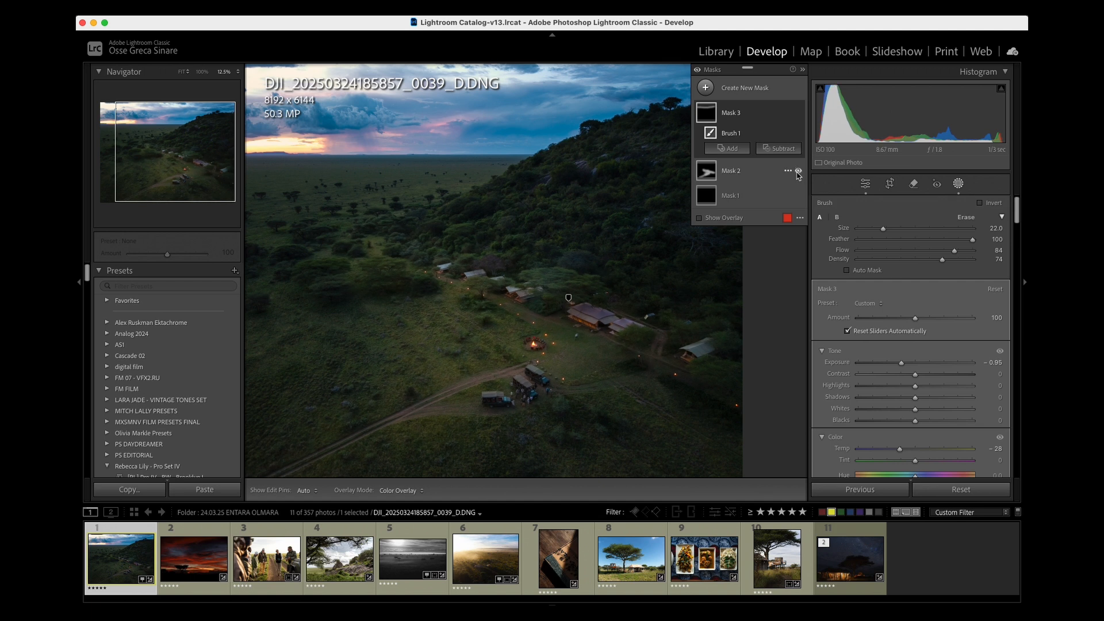
left_click(799, 172)
left_click(799, 172)
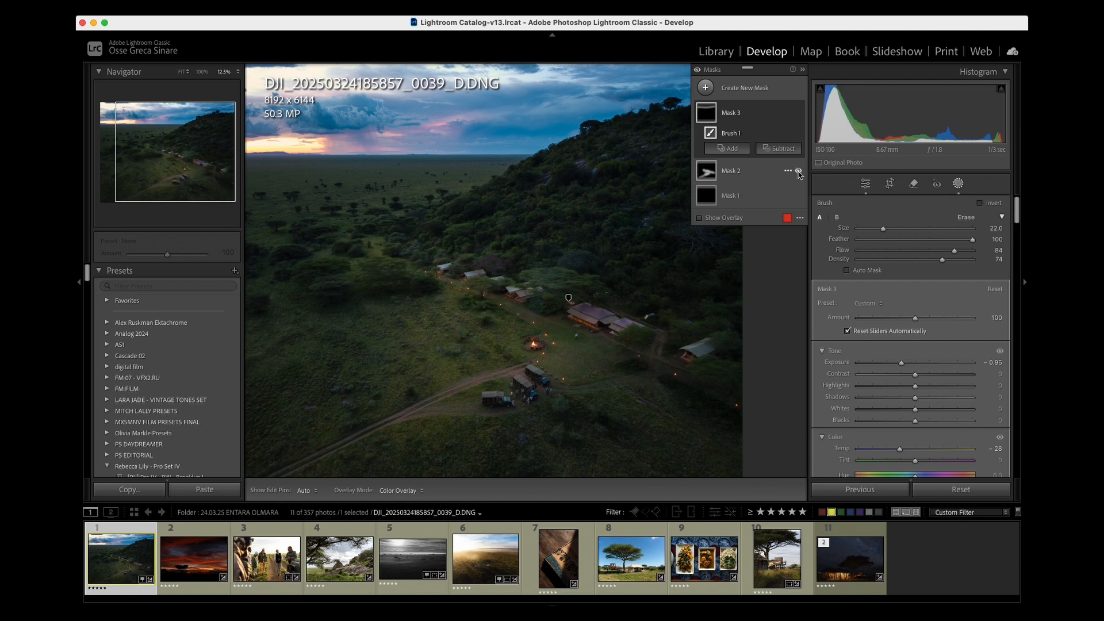
key("Escape")
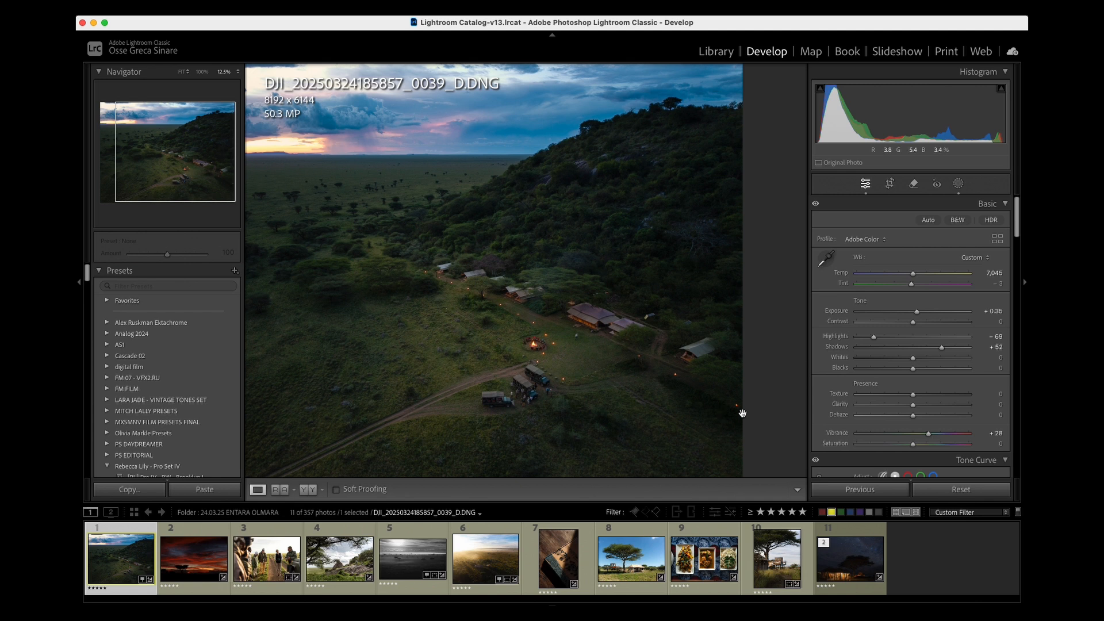
- Compare the campsite photo before and after editing, both side by side and in the single-image view
left_click(308, 490)
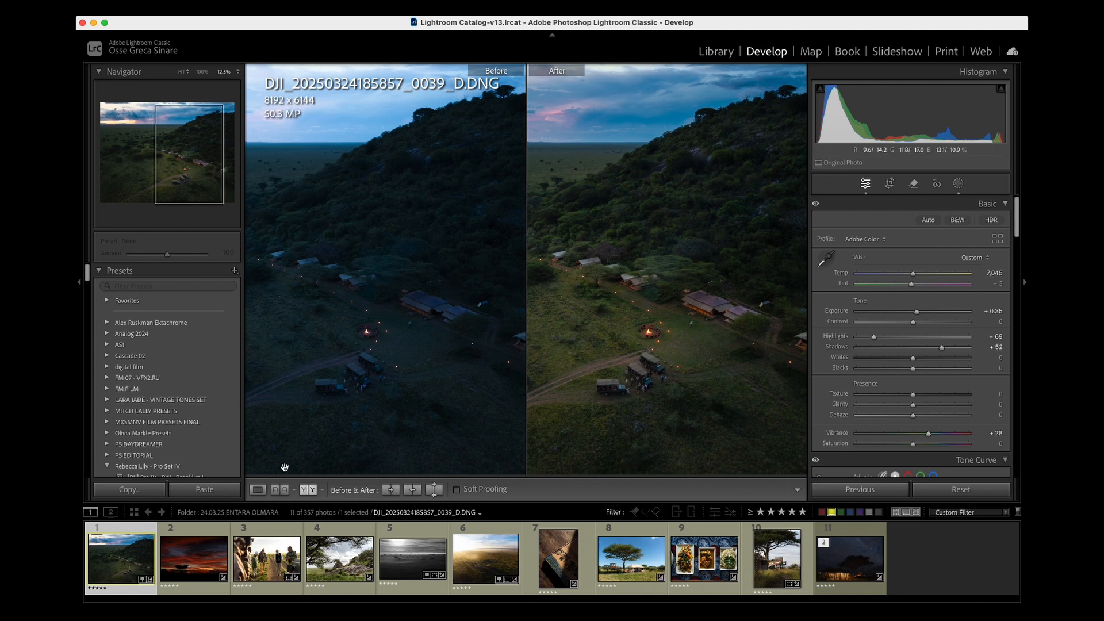
left_click(257, 491)
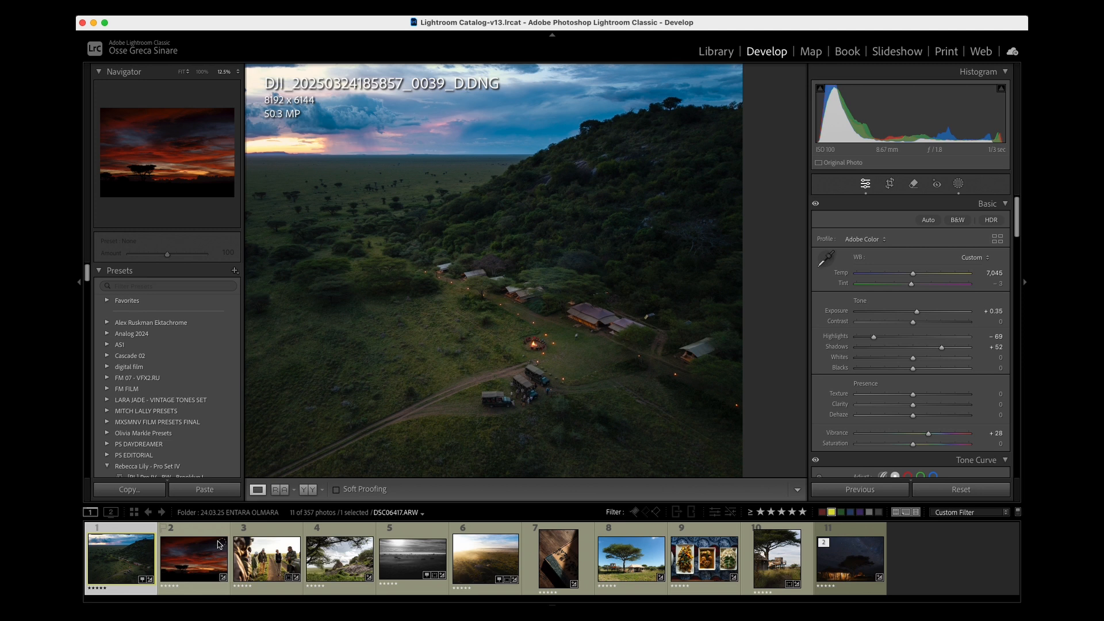
key("backslash")
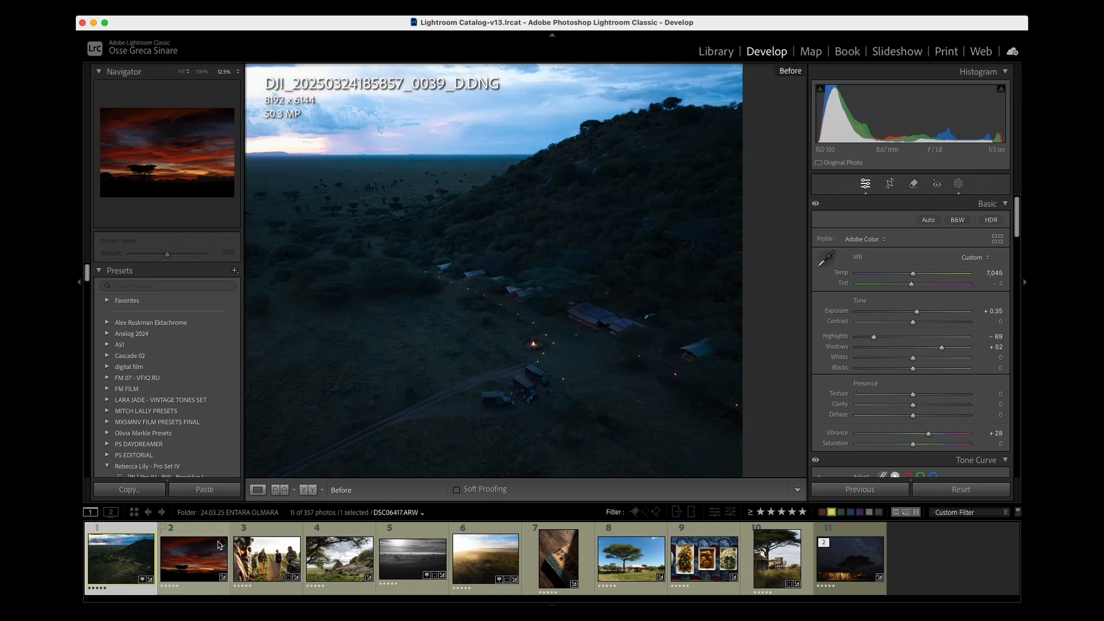
key("backslash")
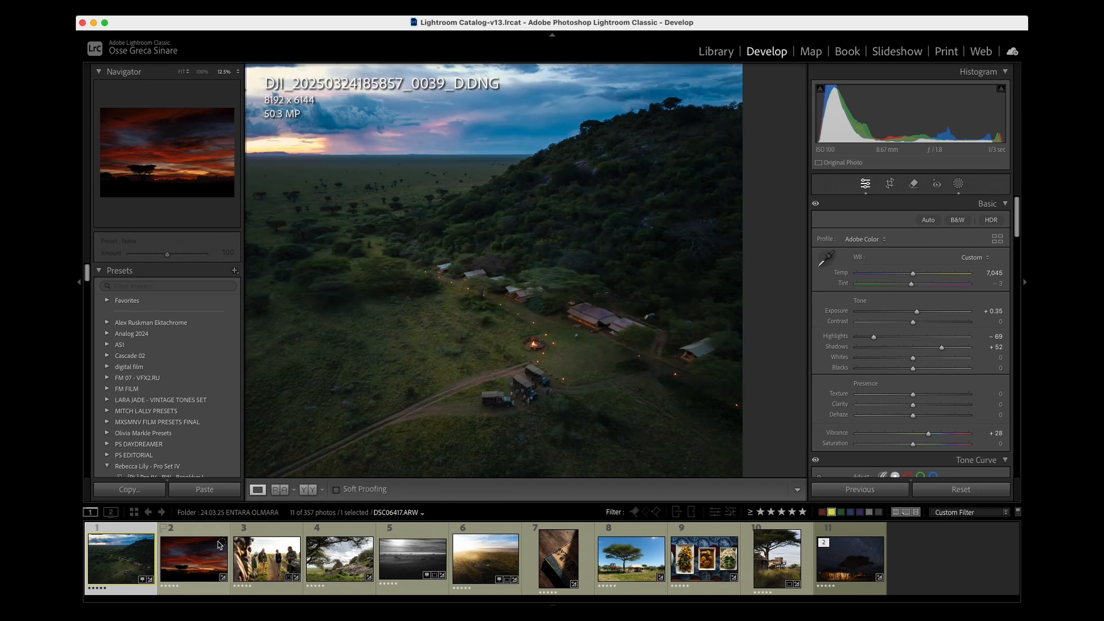
key("backslash")
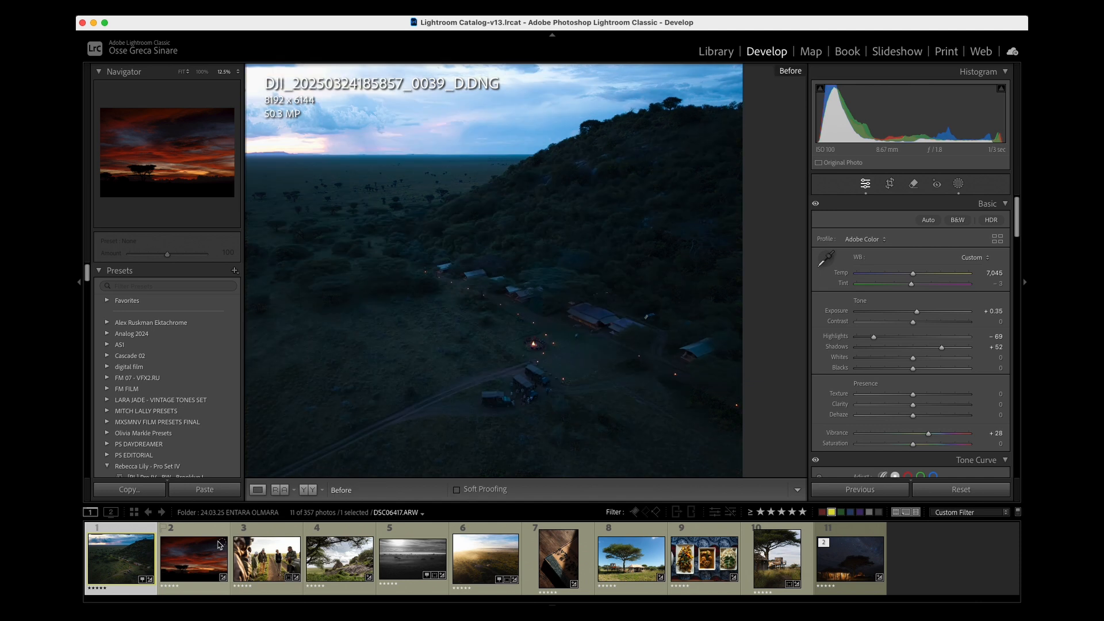
key("backslash")
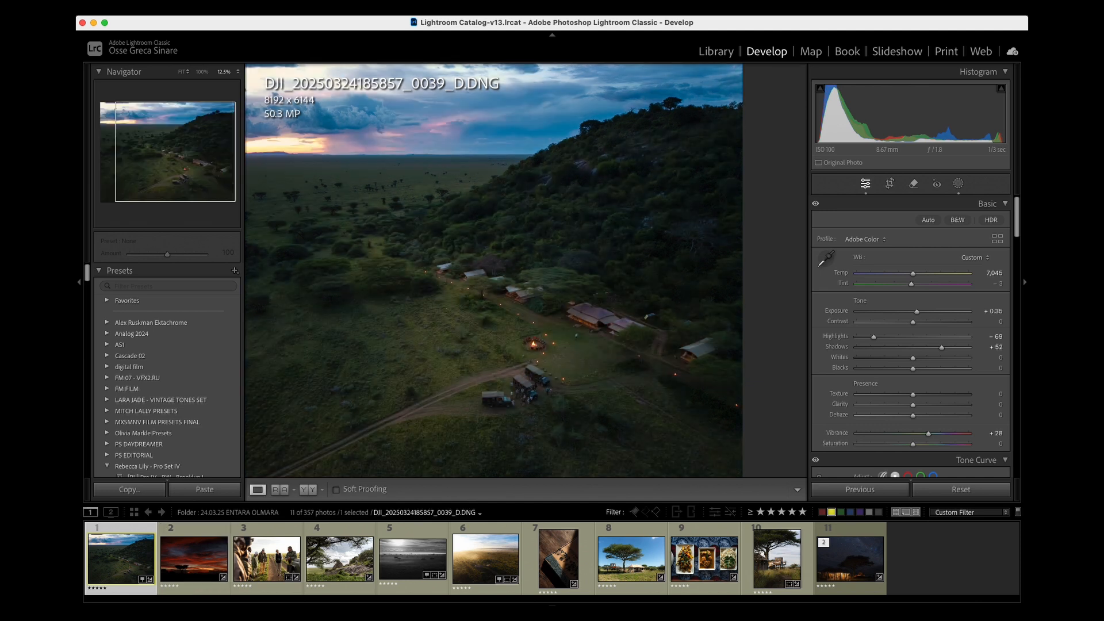
- Open the sunset photo DSC06417.ARW and compare its before and after versions
left_click(208, 544)
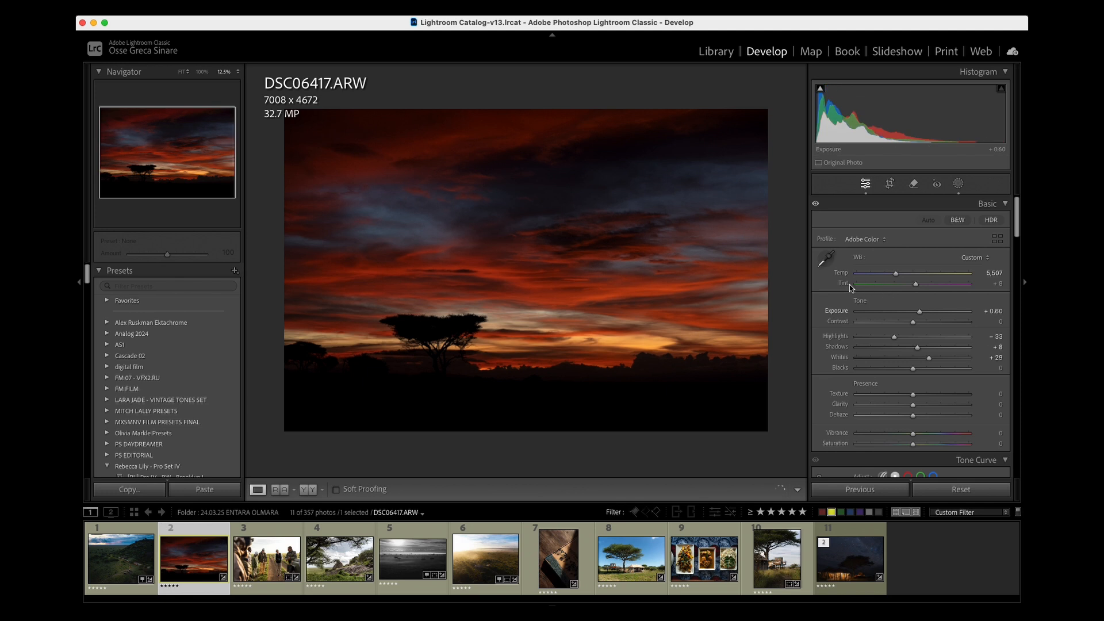
left_click(309, 489)
left_click(259, 490)
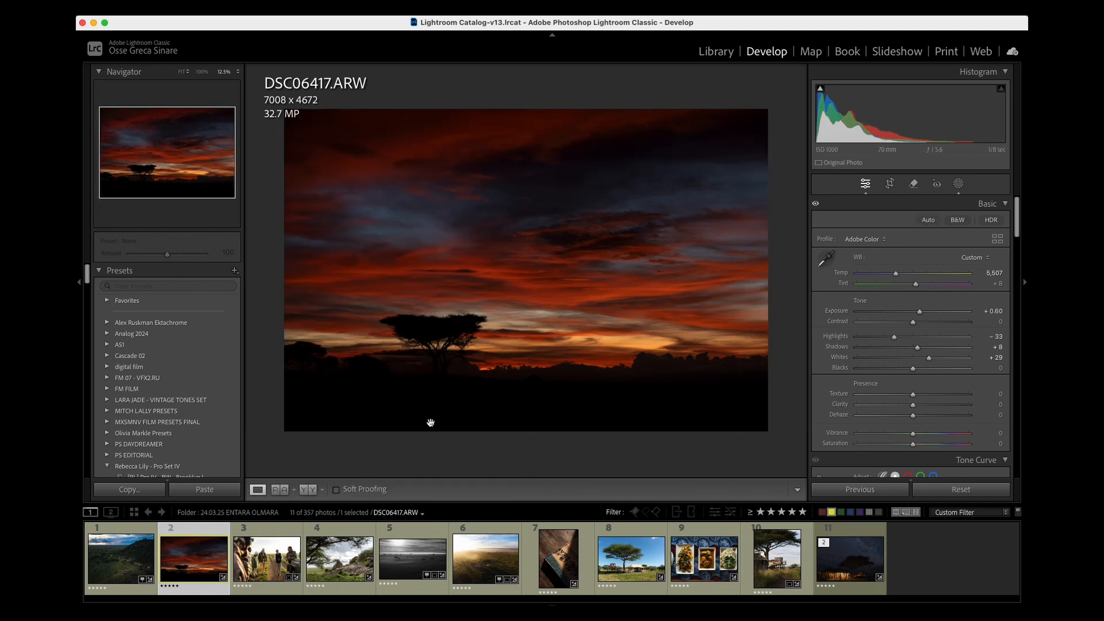
key("backslash")
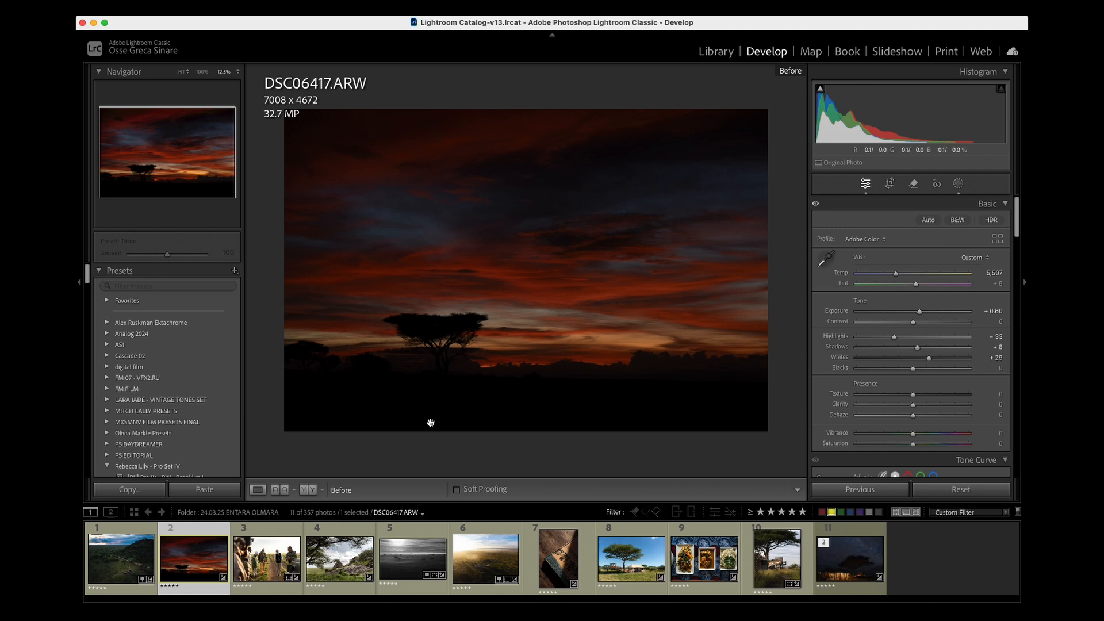
key("backslash")
key("backslash")
key("backslash")
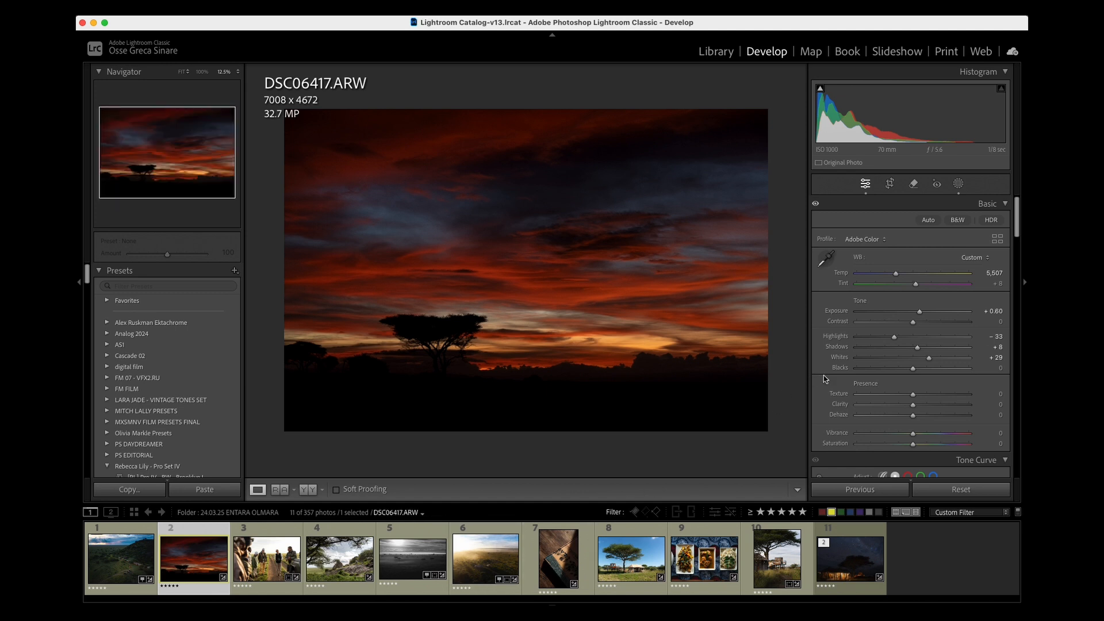
- Set the Blue Primary Saturation in Calibration to +51 and check the effect of the calibration on the sunset photo
scroll(908, 297, "down", 3)
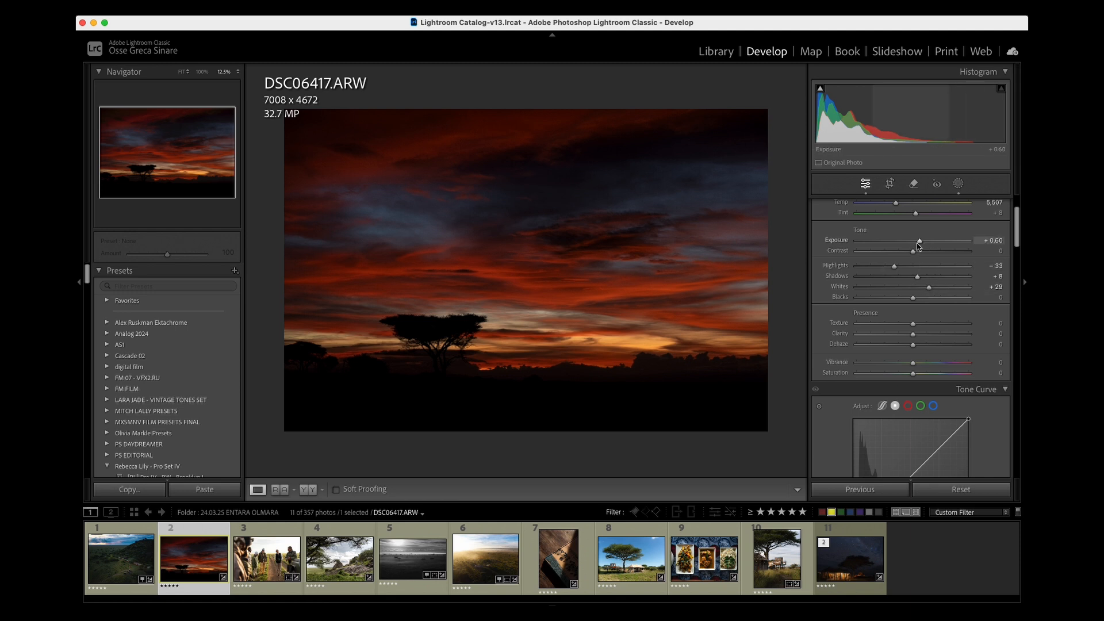
scroll(915, 311, "down", 15)
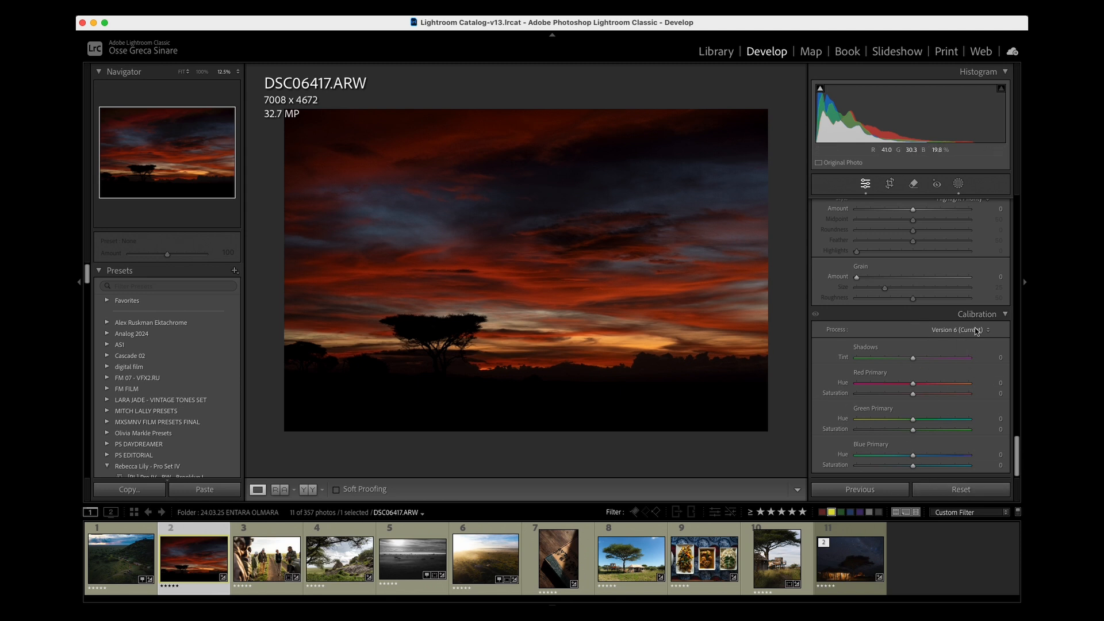
left_click_drag(914, 466, 940, 469)
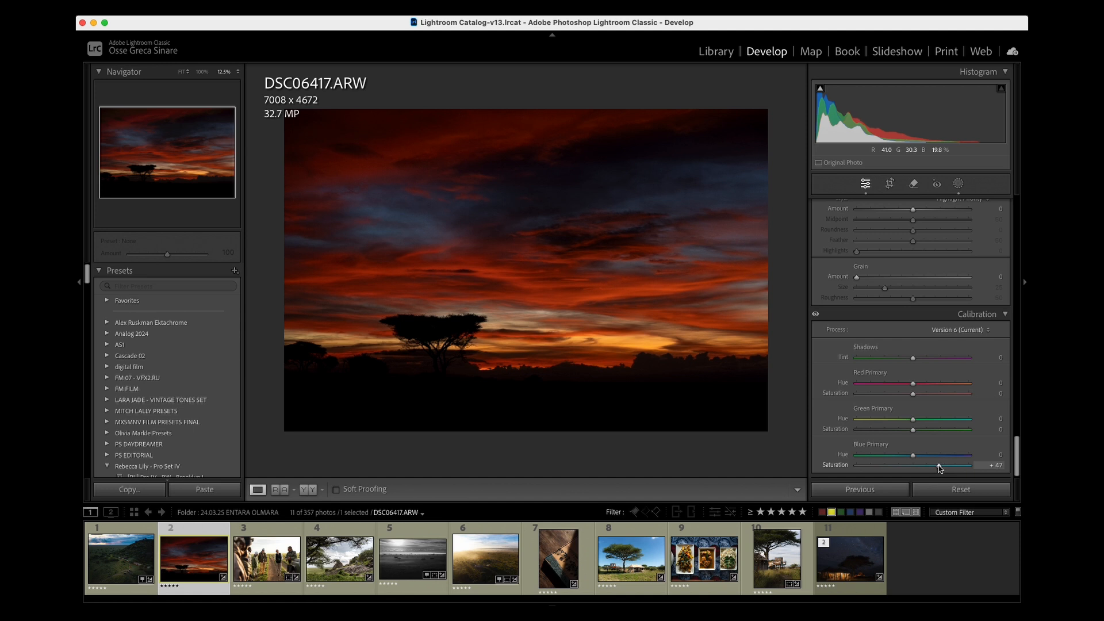
left_click(816, 314)
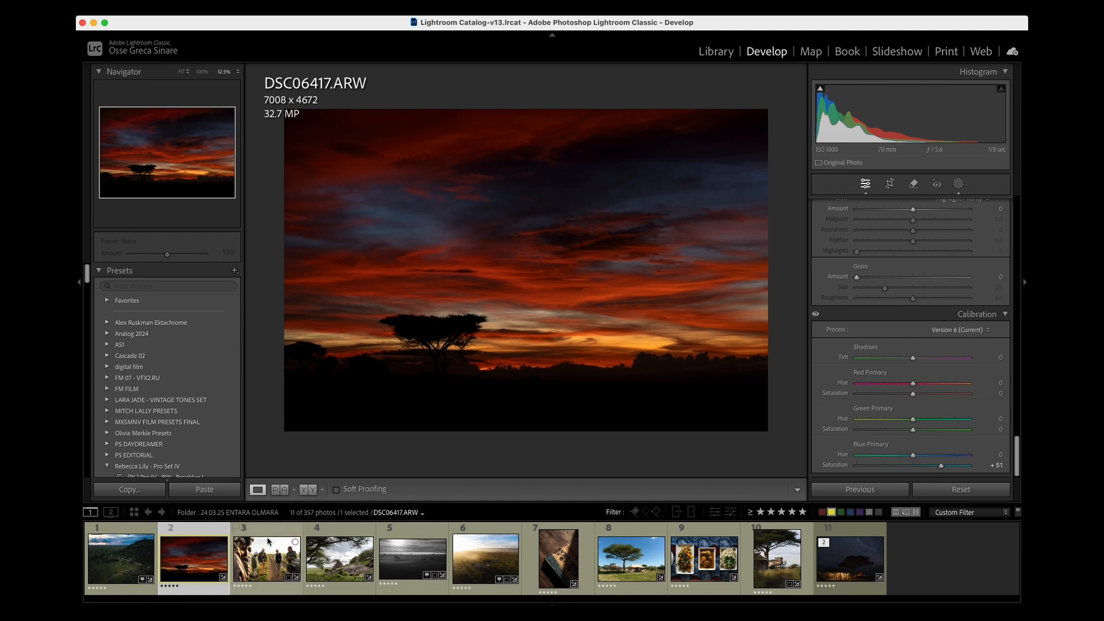
- Open the group photo DSC06474.ARW and compare its before and after versions
left_click(247, 557)
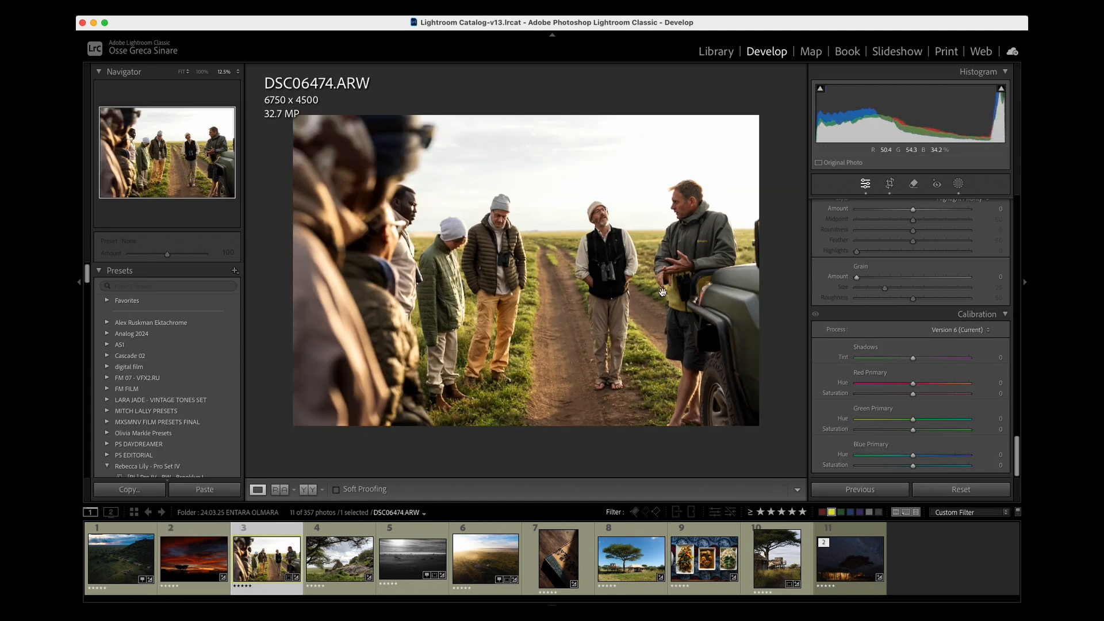
key("backslash")
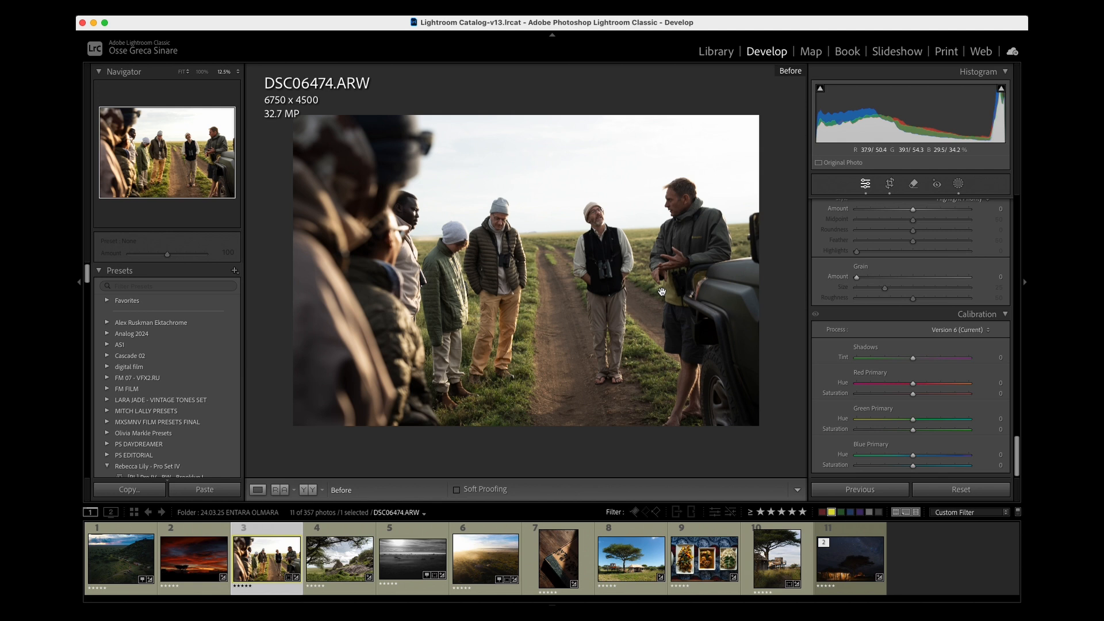
key("backslash")
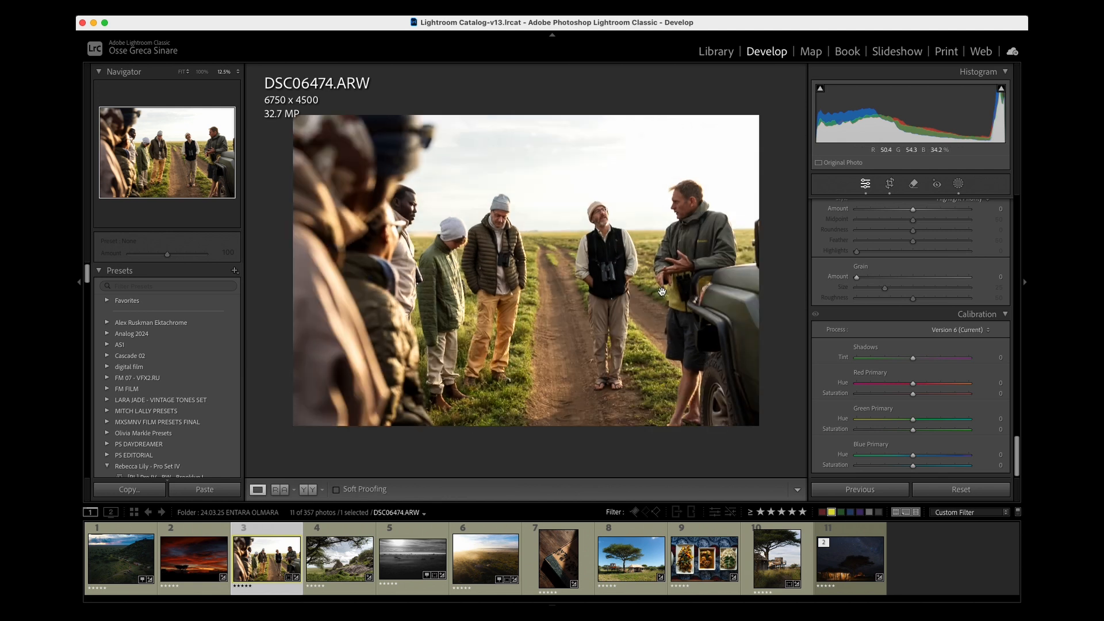
key("backslash")
key("backslash")
- Lower the group photo's Highlights to -84
scroll(878, 268, "up", 15)
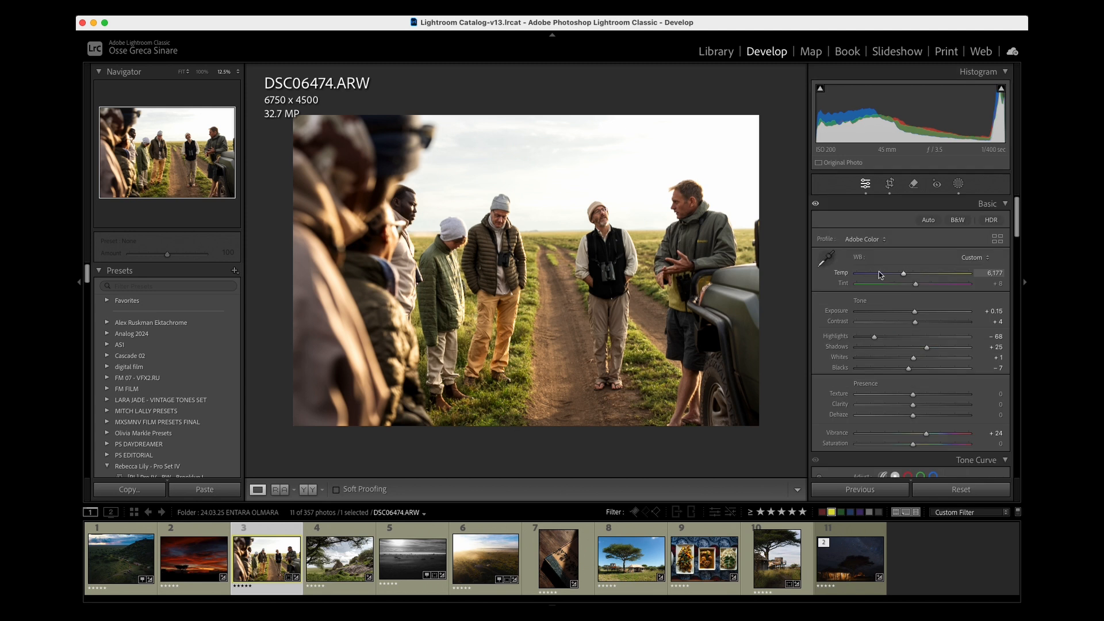
left_click_drag(874, 337, 868, 338)
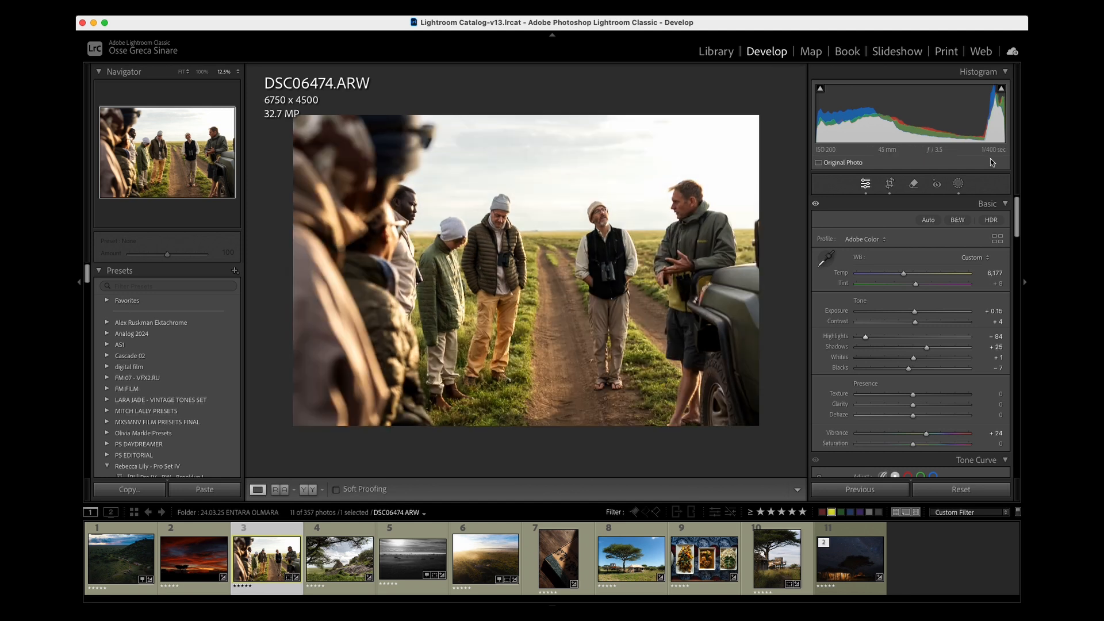
- Examine the luminance range and tone adjustments of Mask 1 and Mask 2 on the group photo, and close the masking tools
left_click(958, 185)
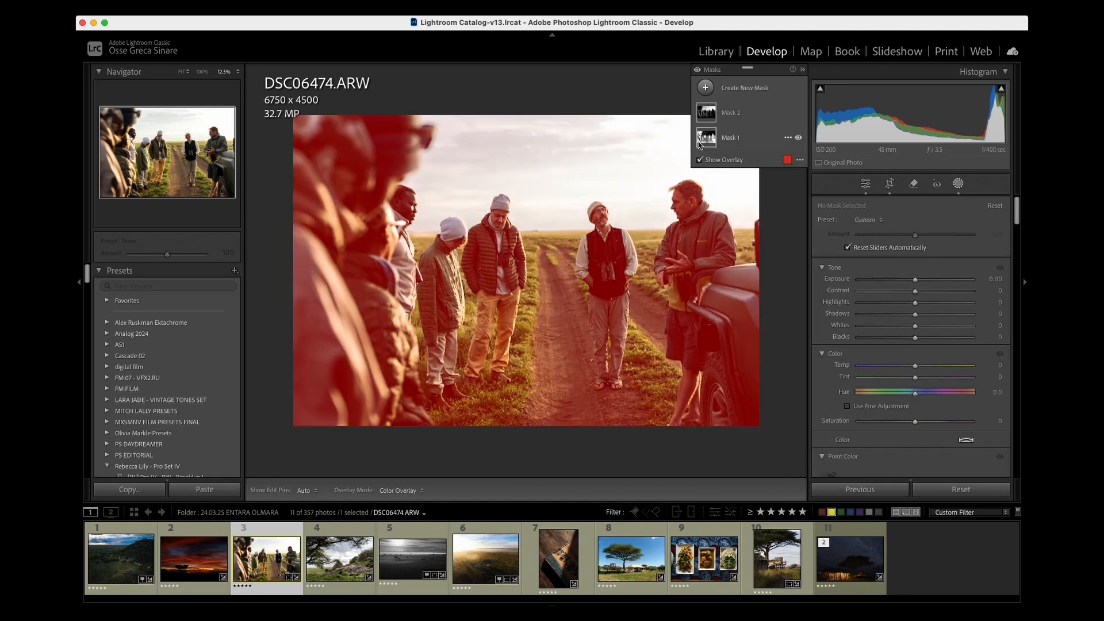
left_click(703, 141)
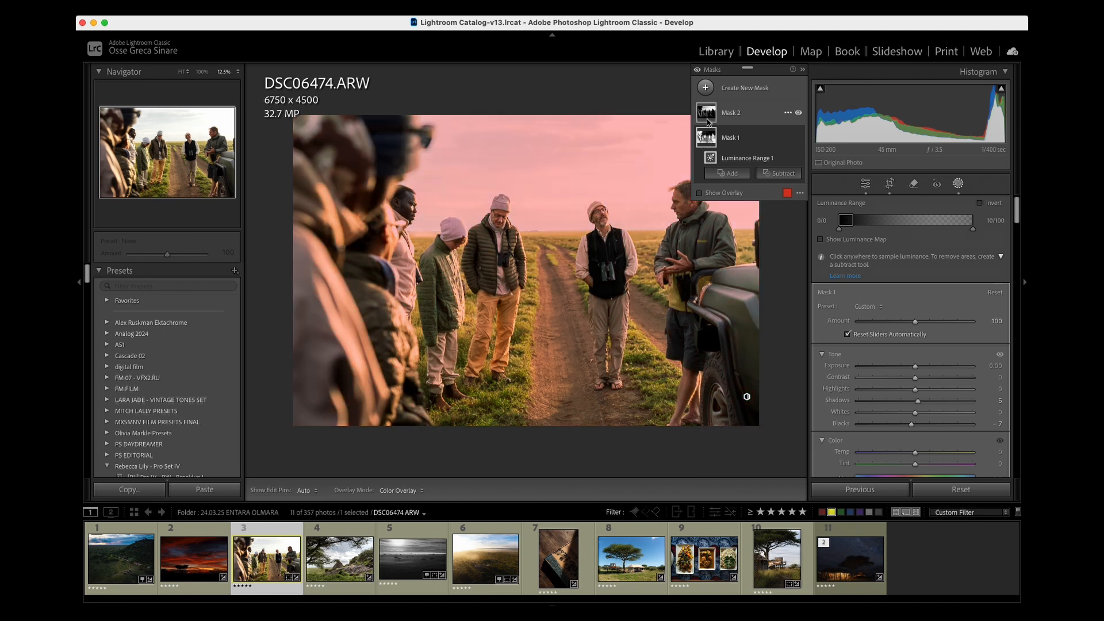
left_click(708, 115)
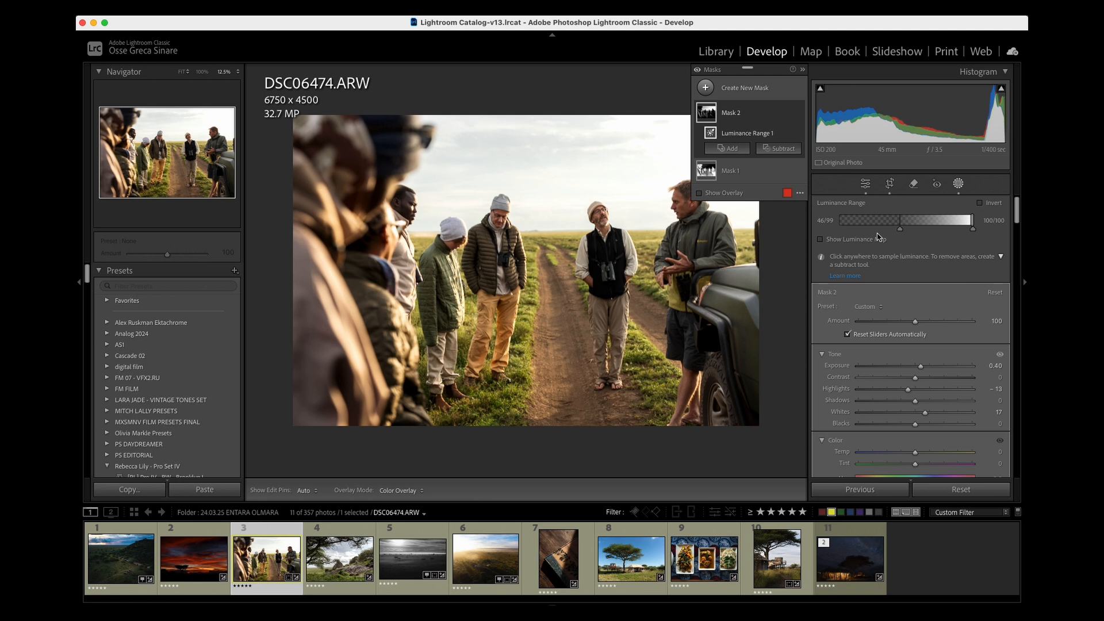
key("shift+w")
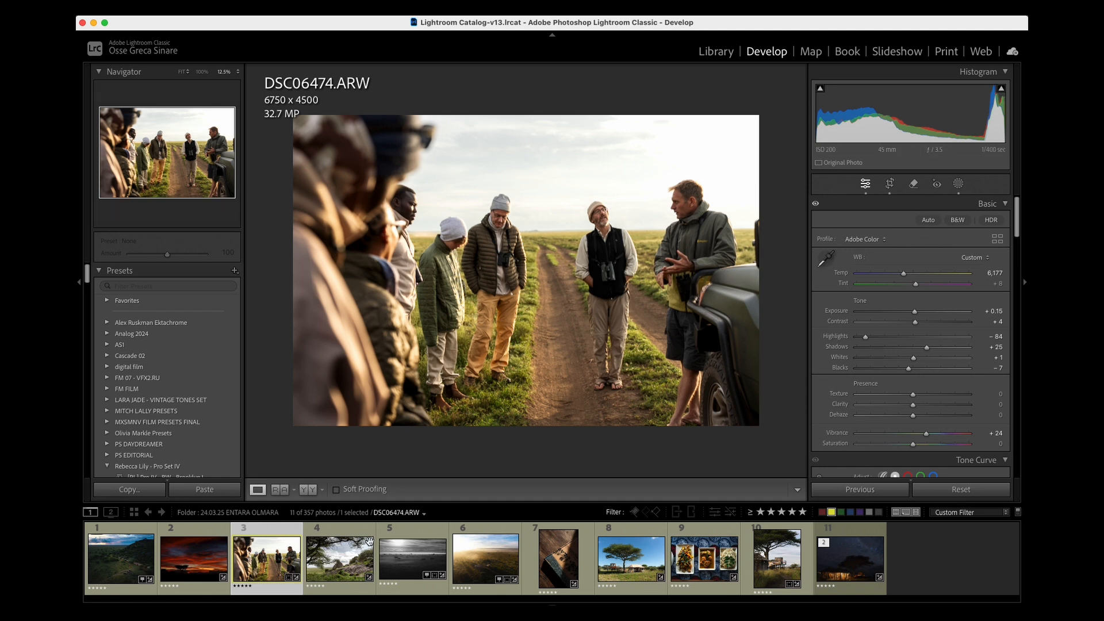
- Open the photo DSC06661.ARW, preview its Highlights at +34 and return them to -100
left_click(351, 559)
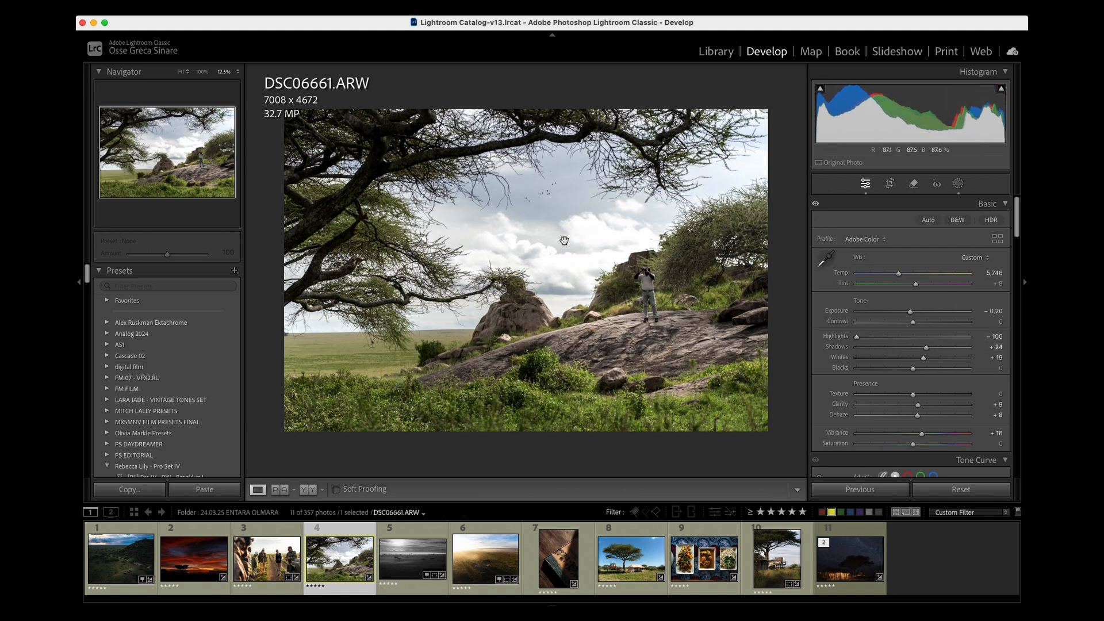
left_click_drag(857, 337, 933, 340)
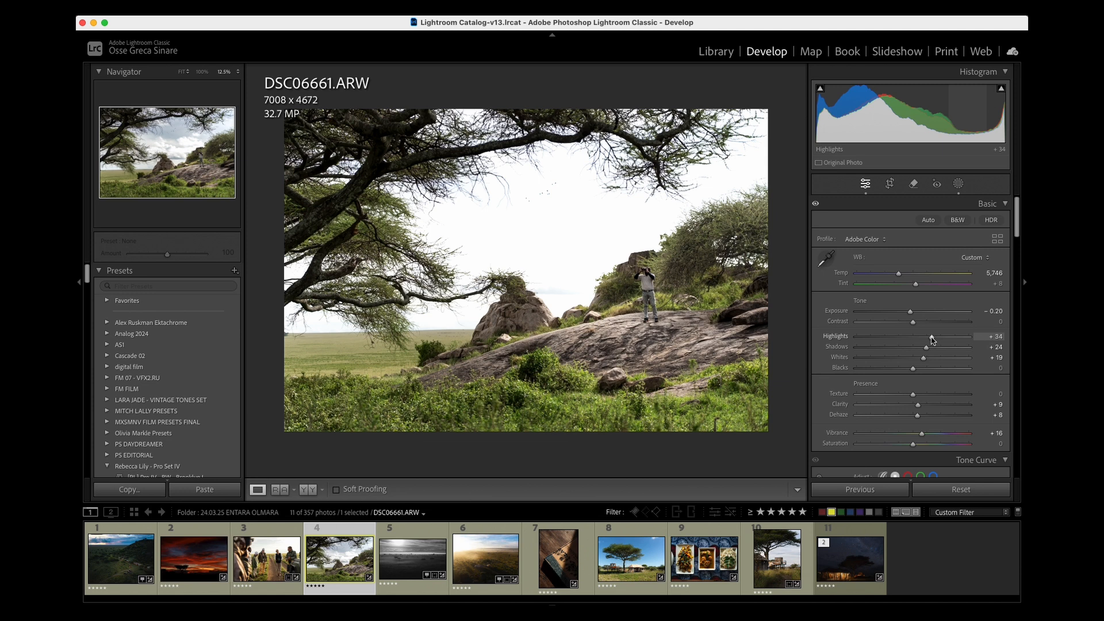
left_click_drag(932, 339, 776, 347)
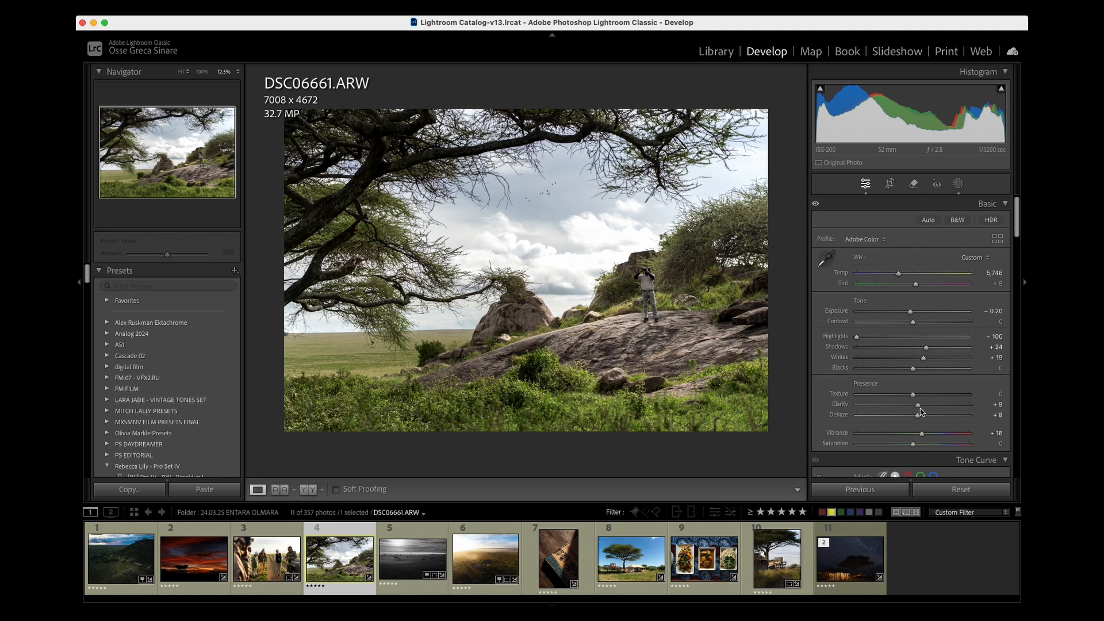
- Open the masks of the rock landscape photo and compare it with Mask 3 hidden and shown
left_click(957, 185)
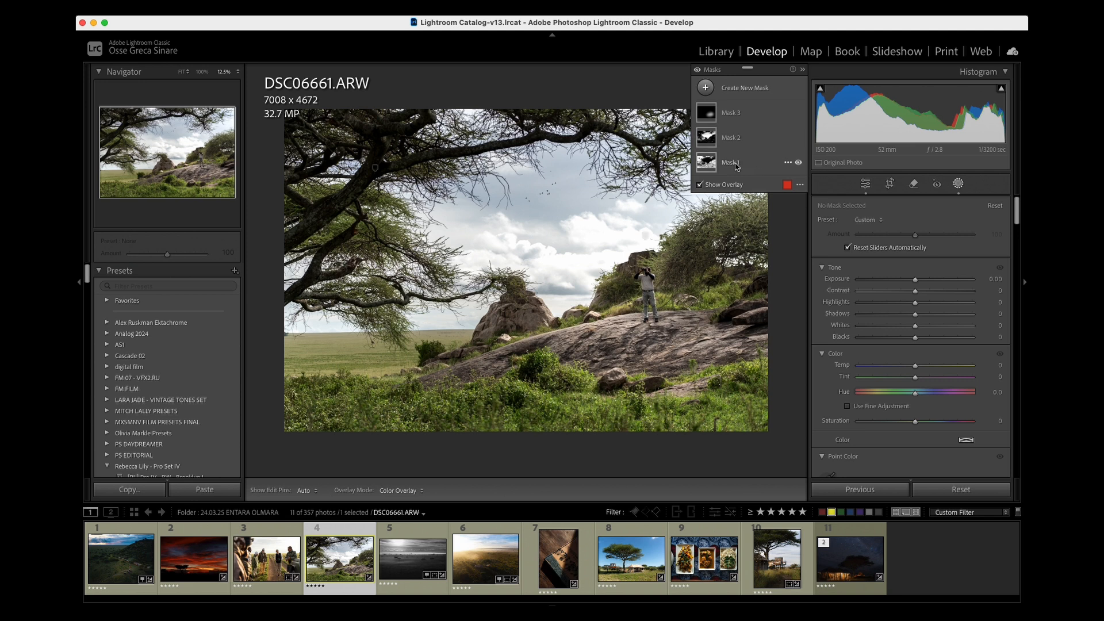
left_click(711, 116)
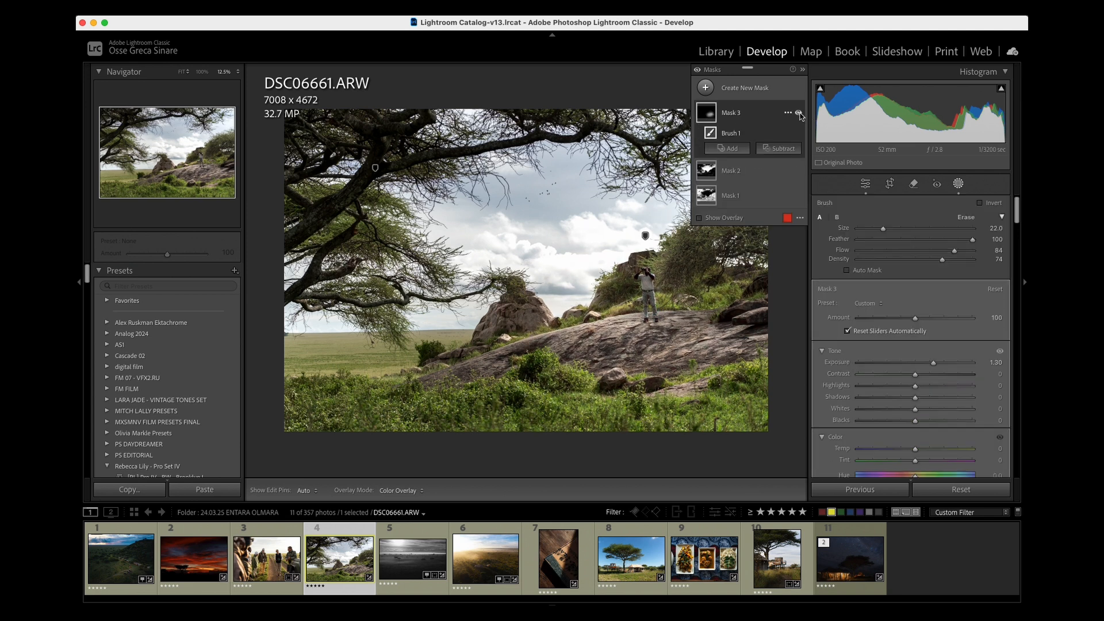
left_click(799, 113)
left_click(799, 113)
left_click(799, 113)
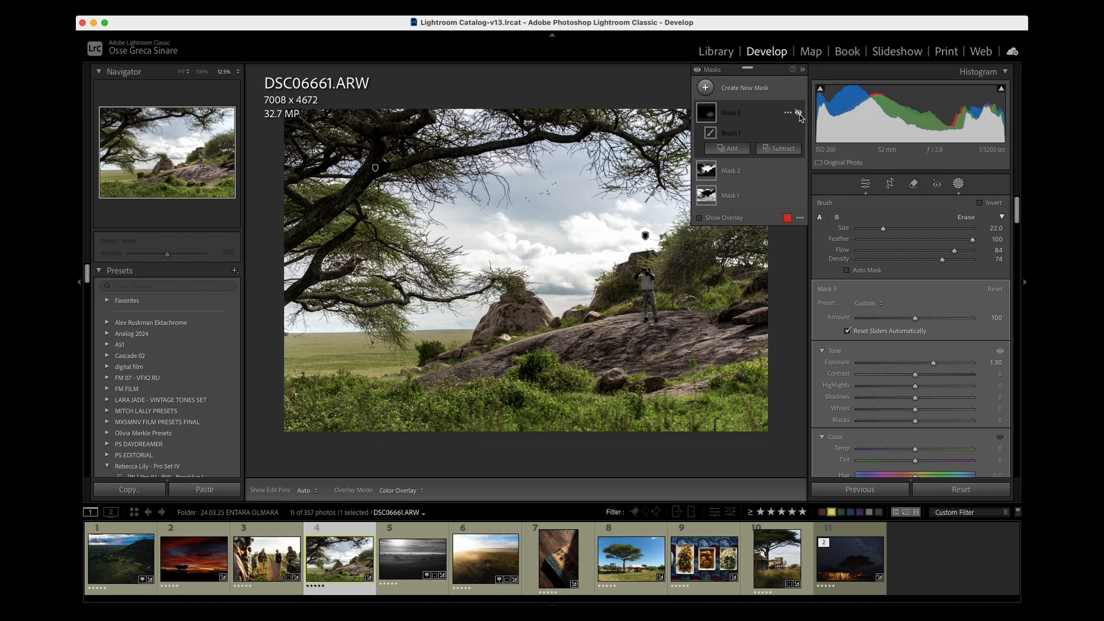
left_click(799, 113)
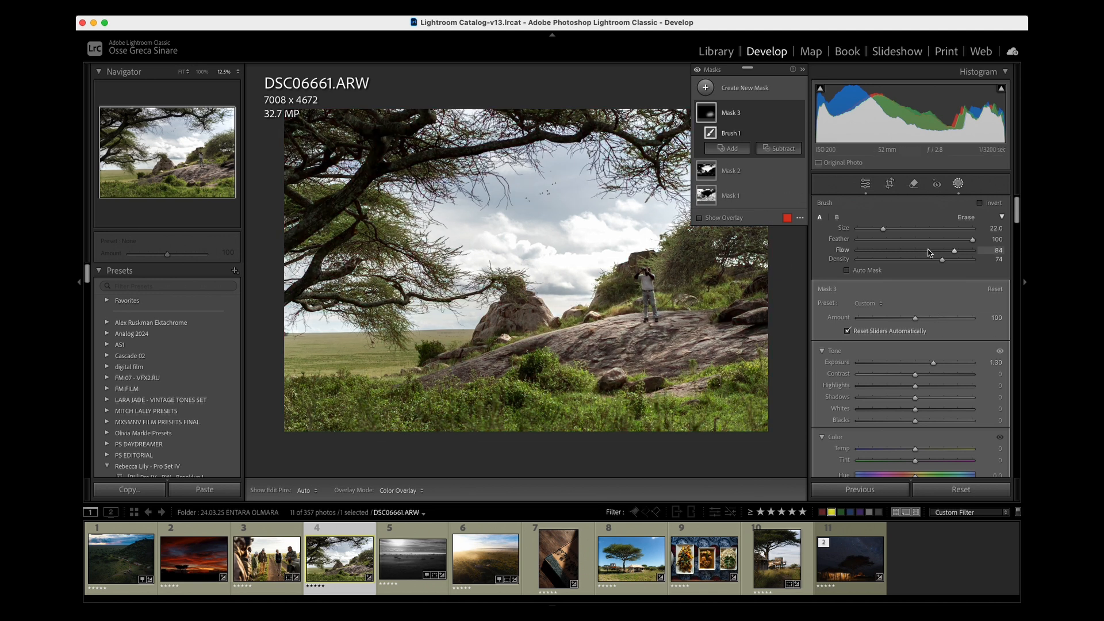
key("Escape")
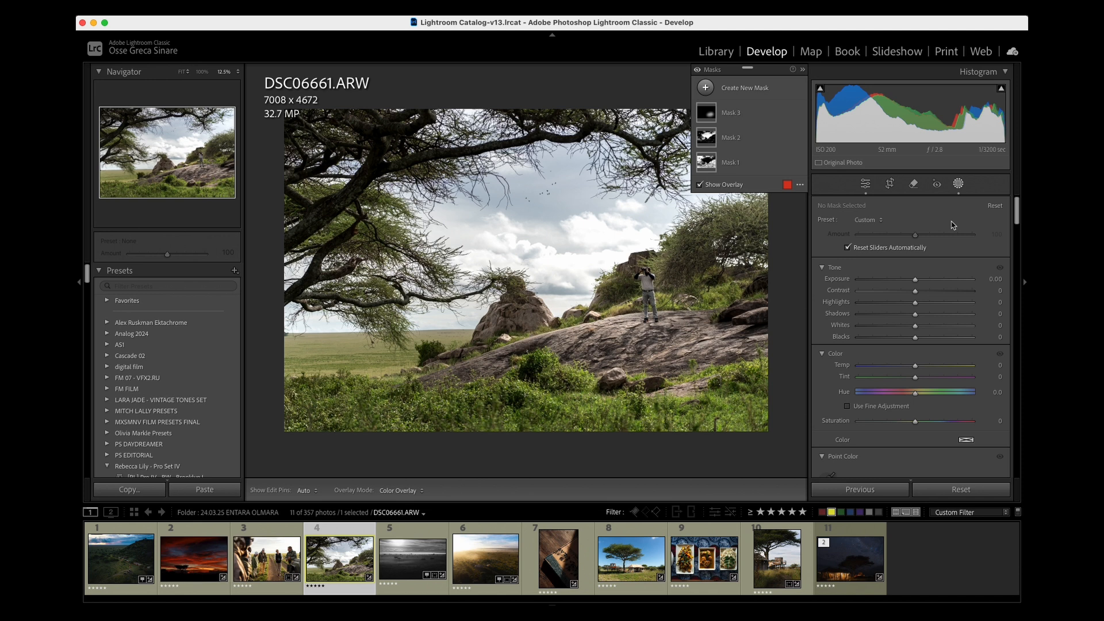
- Compare the before and after versions of the rock landscape photo and close the masking tools
key("backslash")
key("backslash")
key("shift+w")
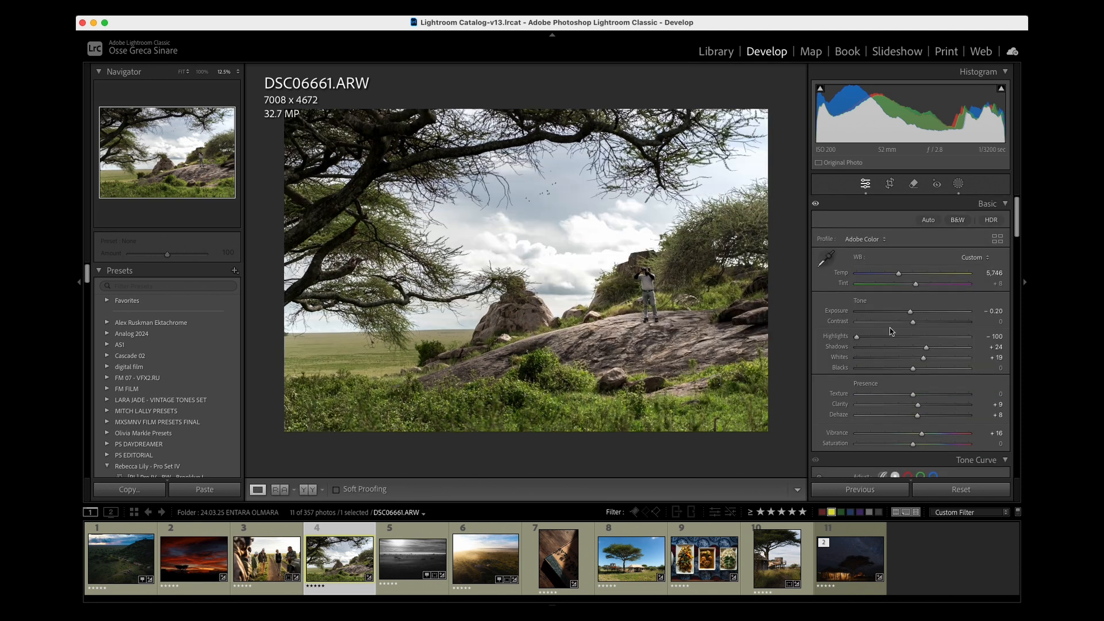
left_click(413, 561)
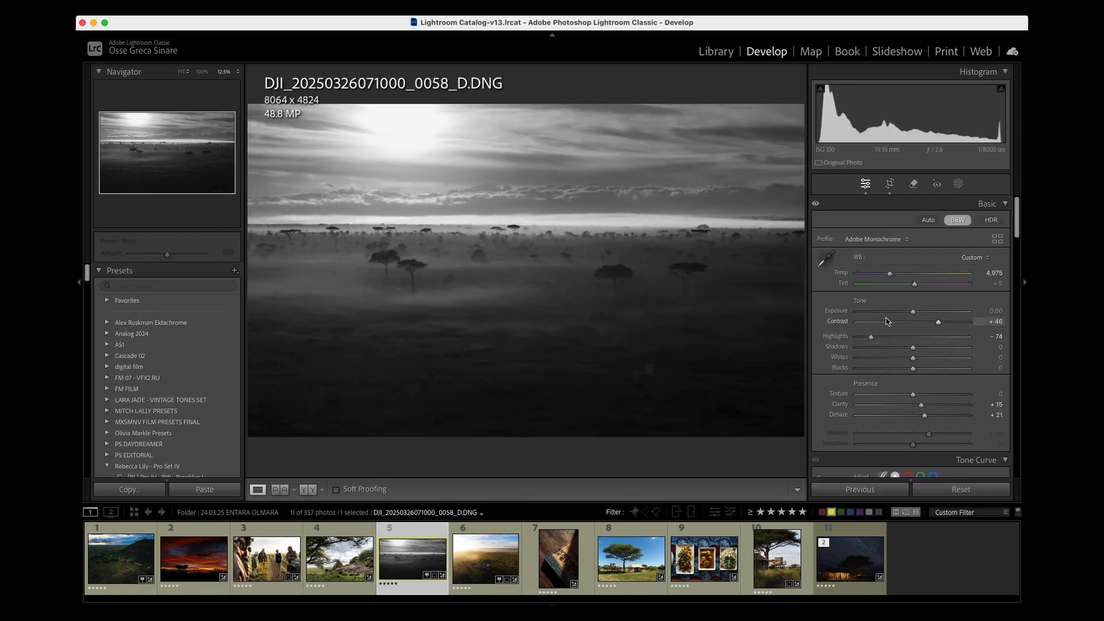
key("backslash")
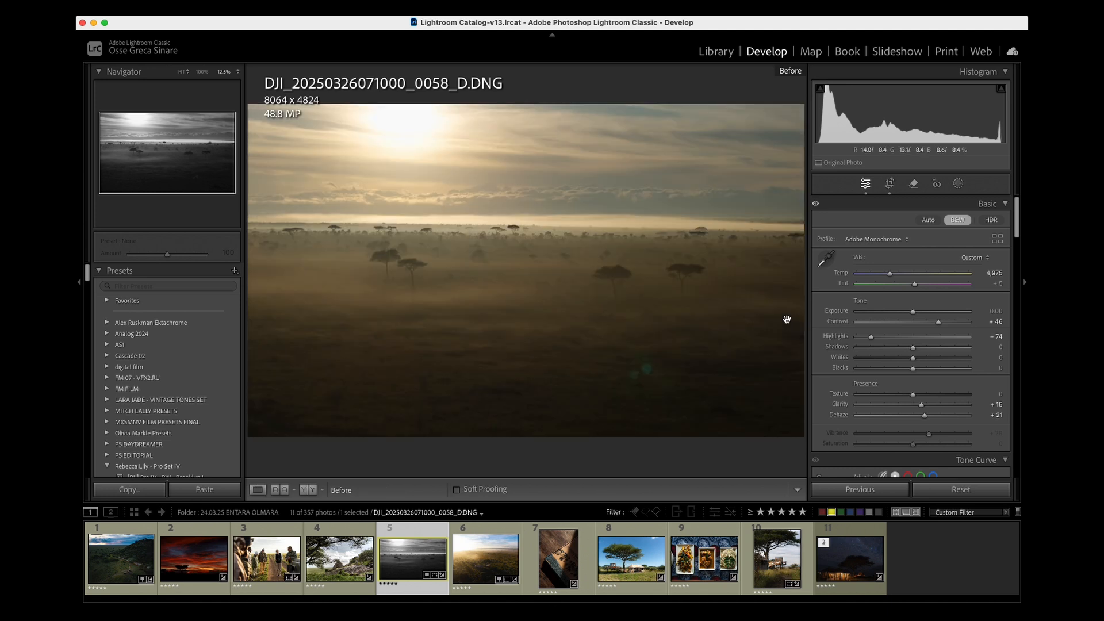
key("backslash")
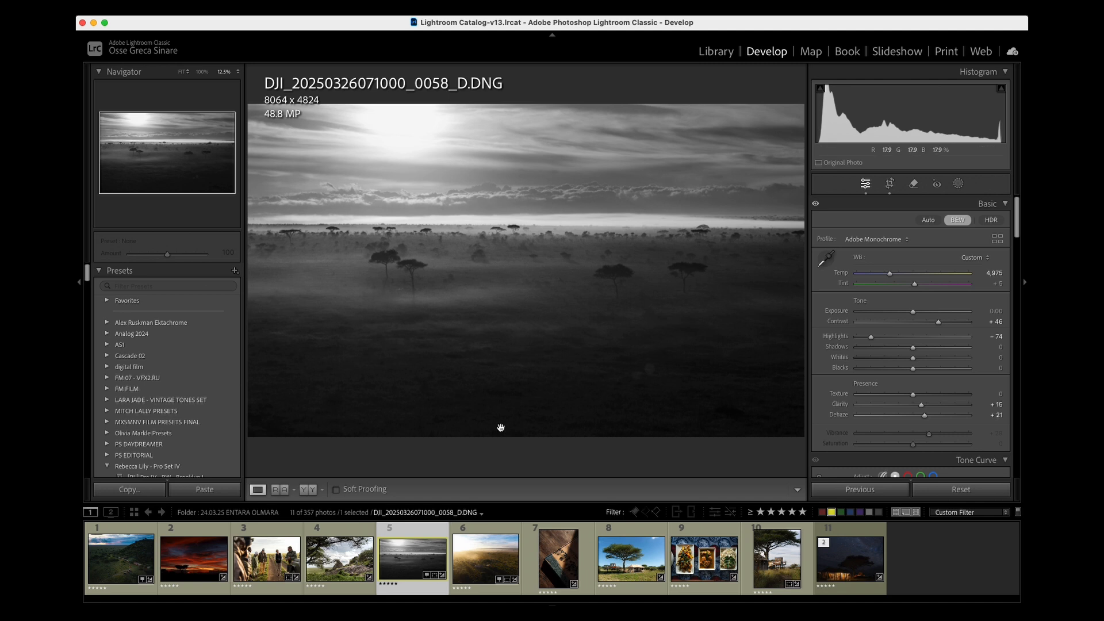
left_click(488, 564)
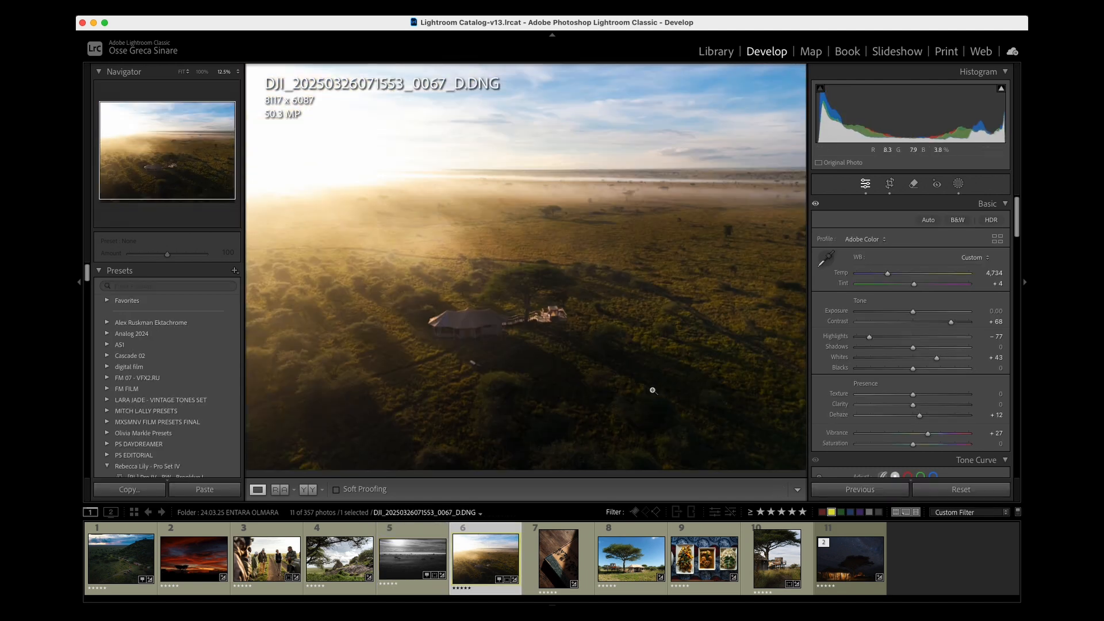
key("super+minus")
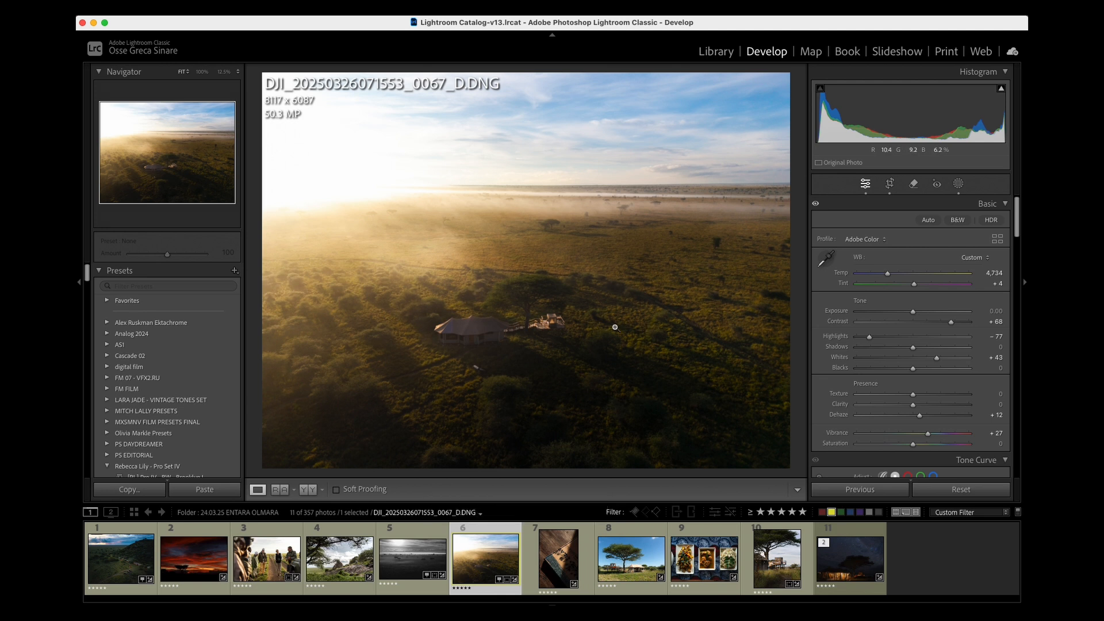
key("backslash")
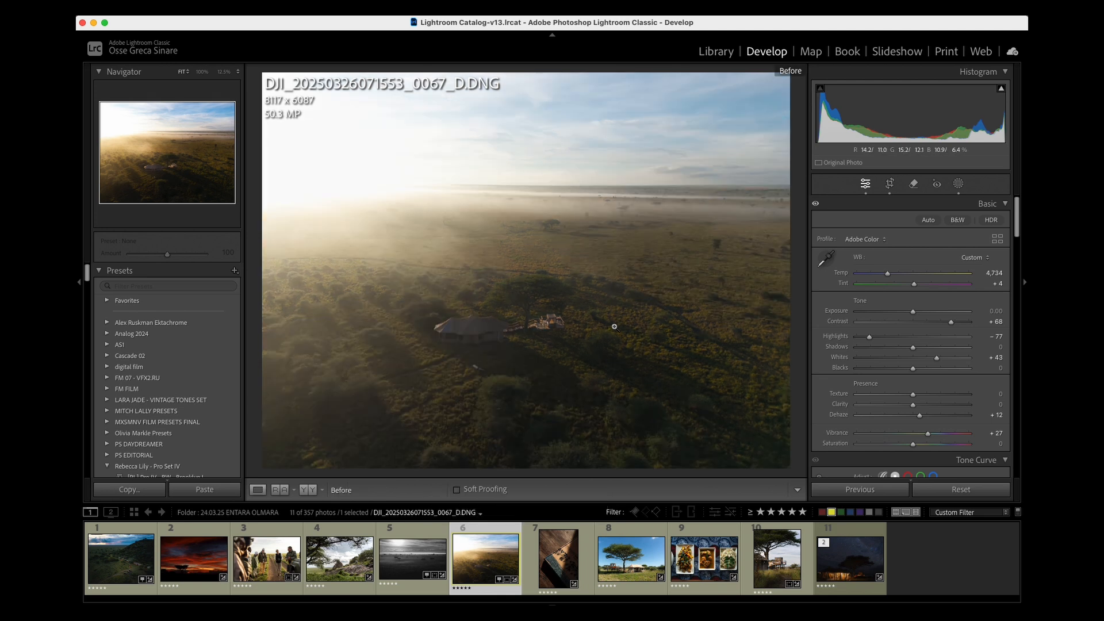
key("backslash")
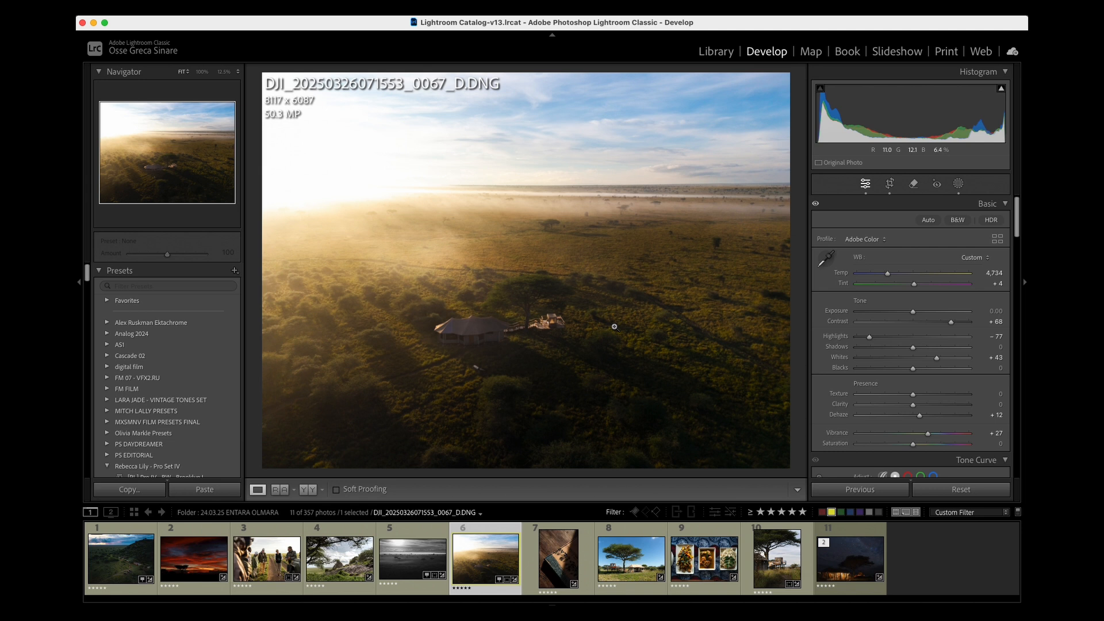
- Open the masks of the aerial camp photo and compare it with Mask 1 hidden and shown
left_click(958, 183)
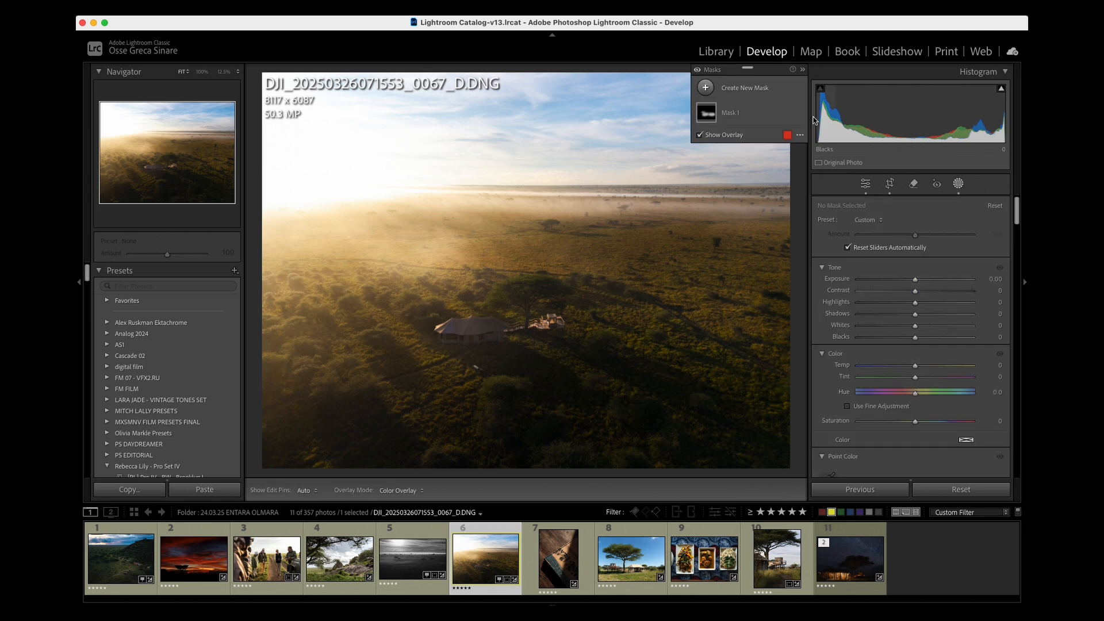
left_click(799, 113)
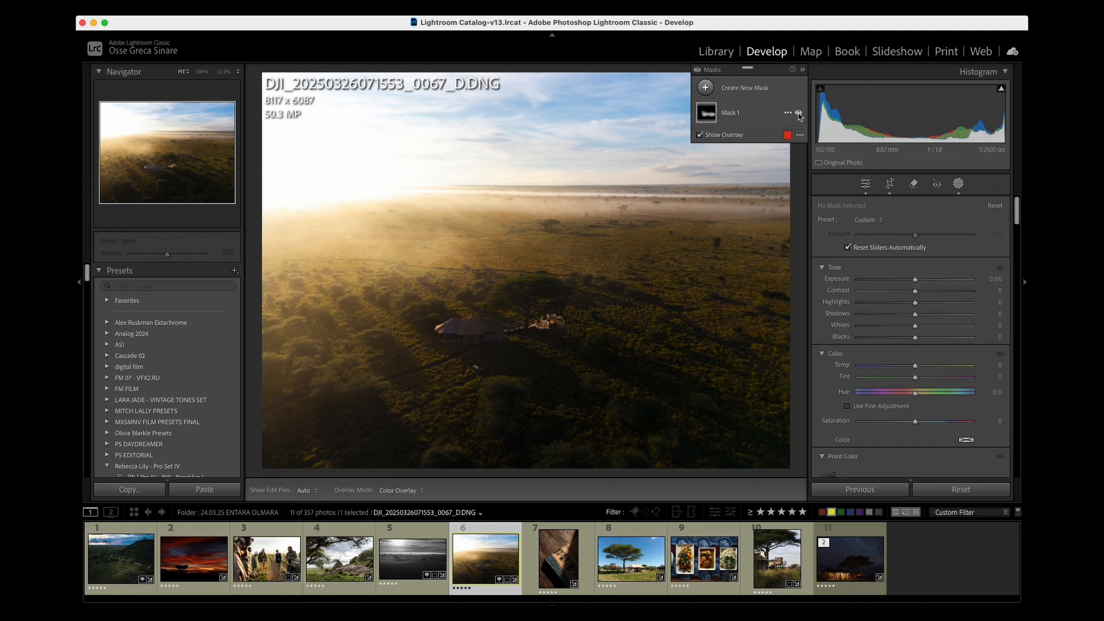
left_click(798, 114)
left_click(799, 113)
left_click(799, 113)
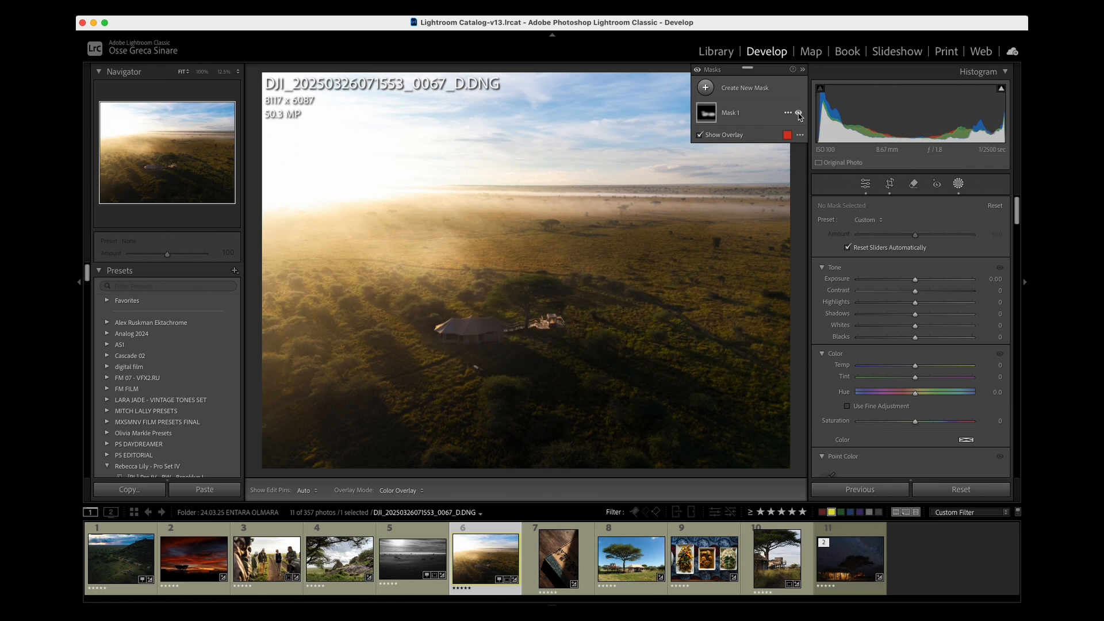
left_click(798, 113)
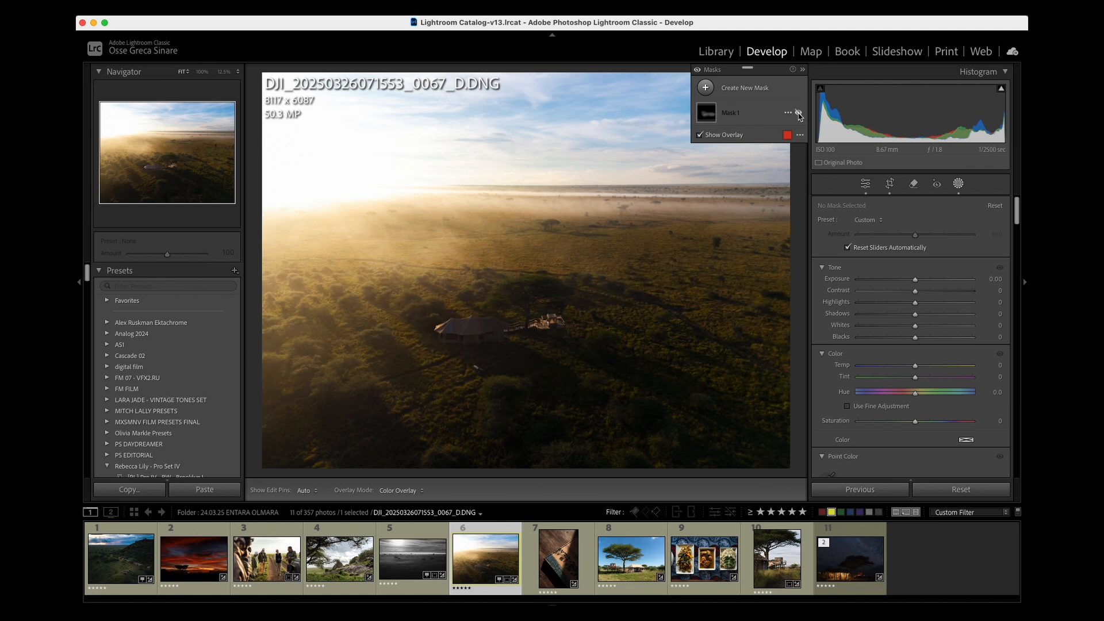
left_click(798, 113)
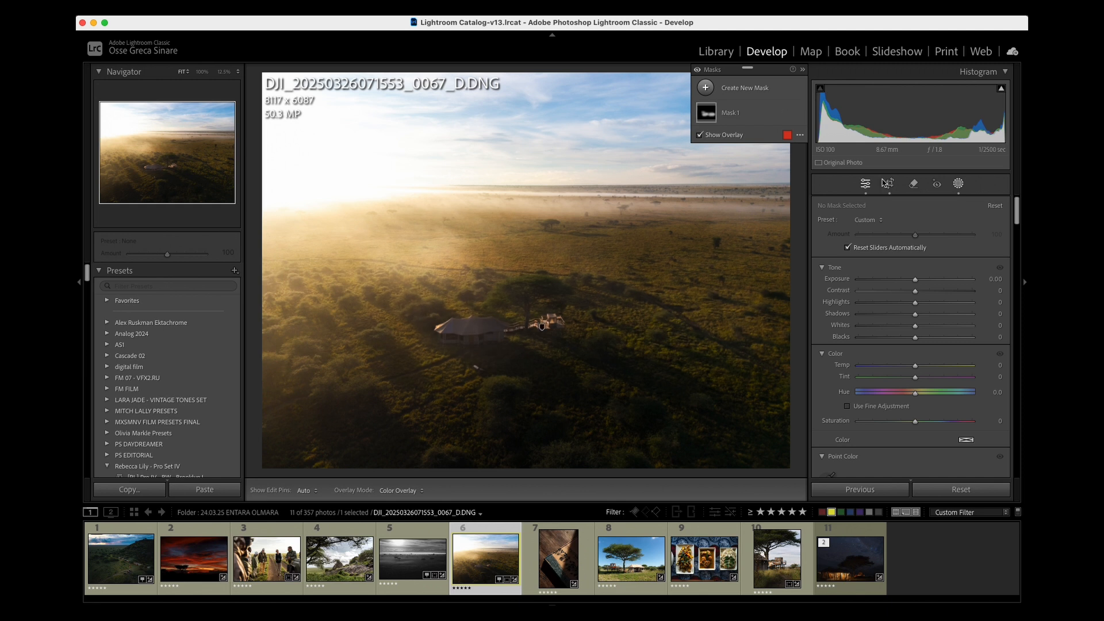
- Raise Mask 1's Exposure to 0.70 on the aerial camp photo and compare the photo's before and after versions
left_click(731, 113)
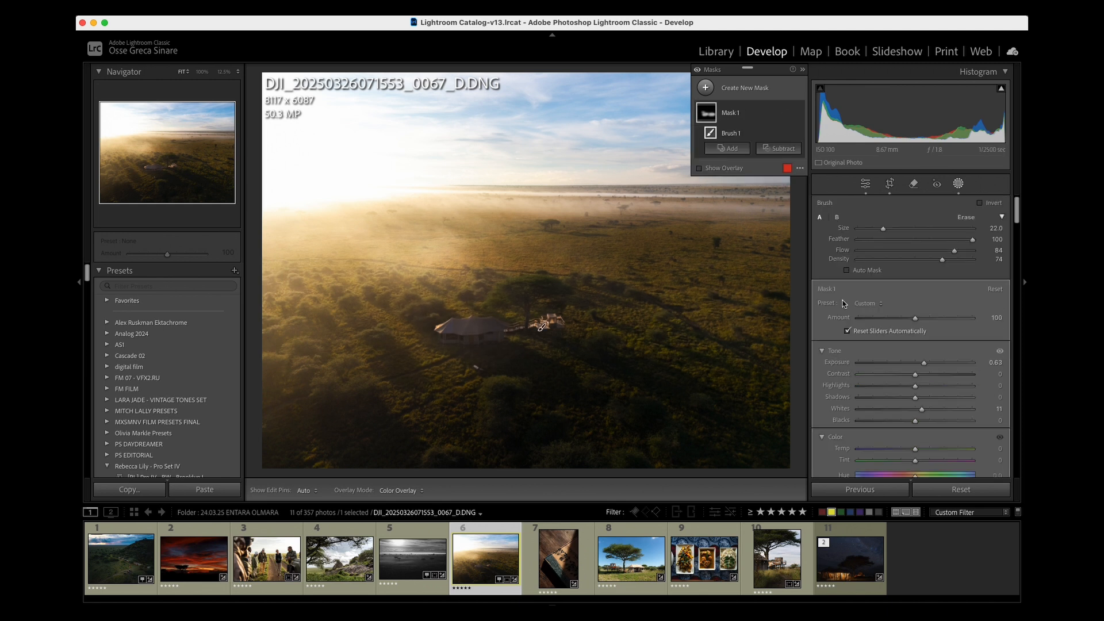
left_click_drag(924, 365, 926, 366)
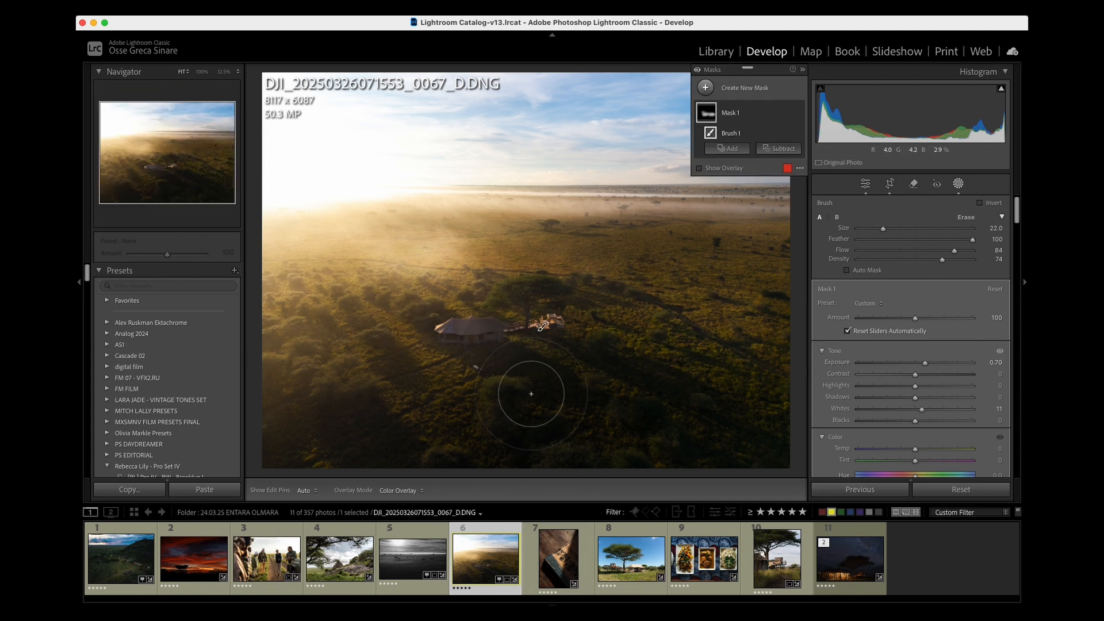
key("k")
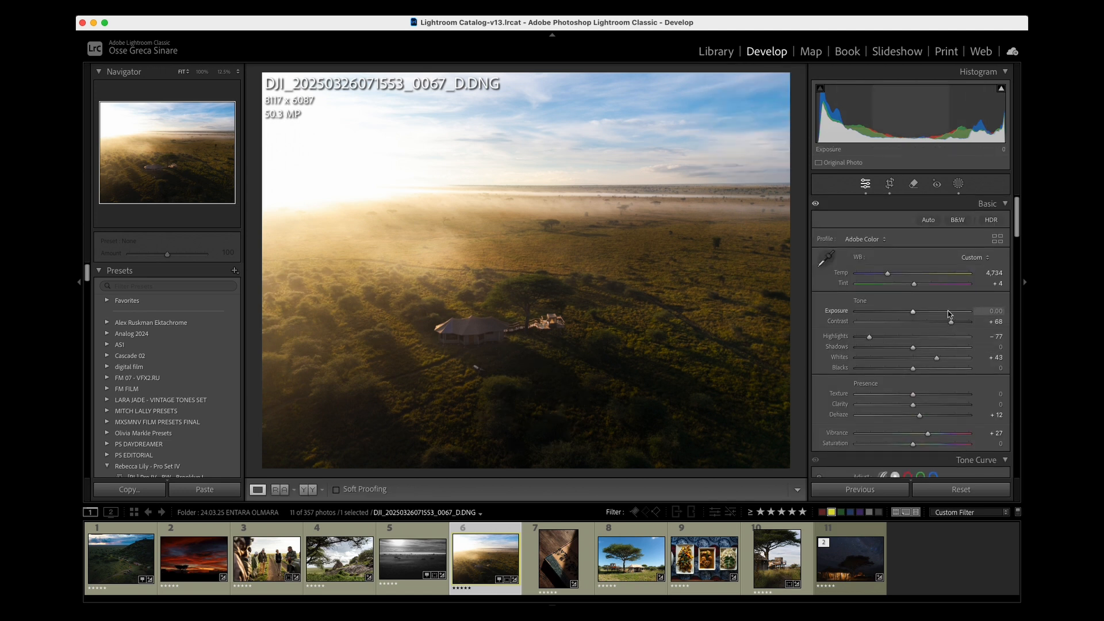
key("backslash")
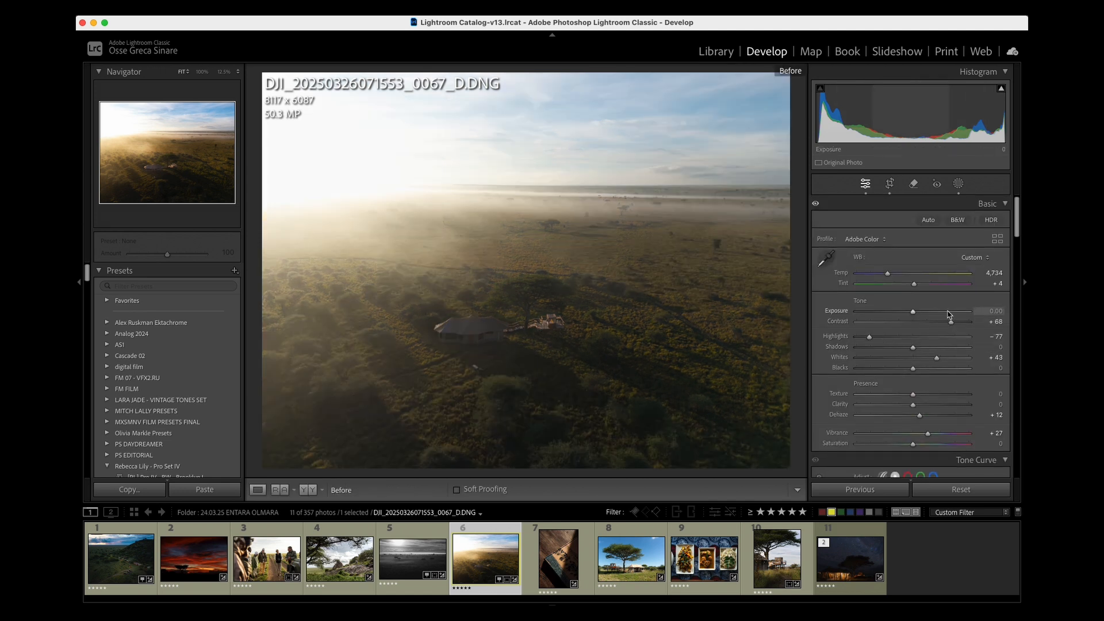
key("backslash")
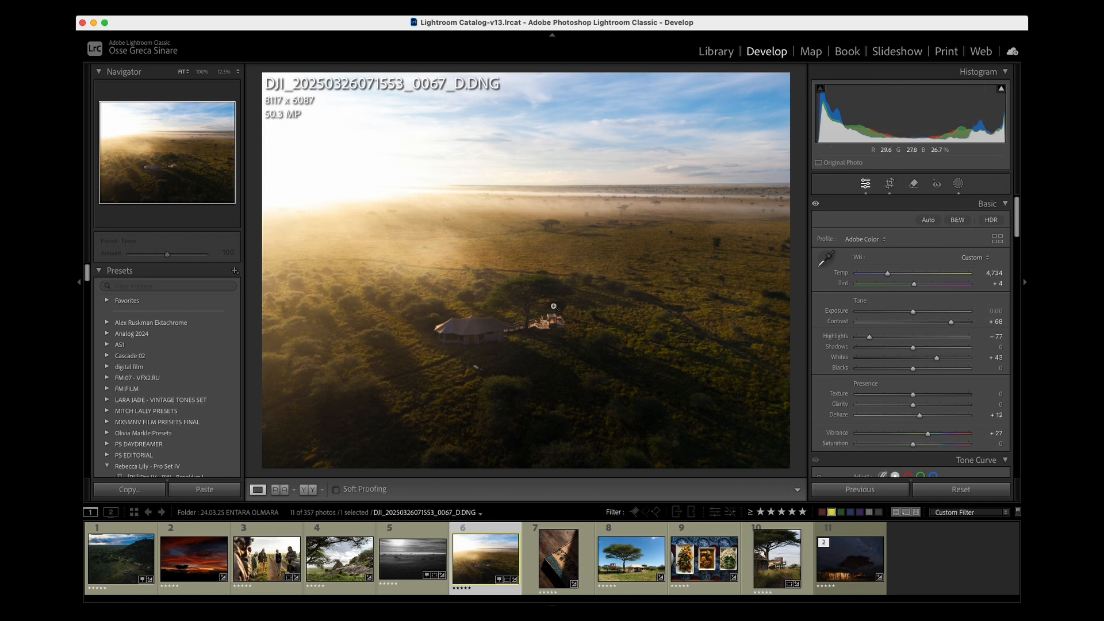
- Open the book still-life photo DSC06863.ARW and compare its before and after versions
left_click(566, 560)
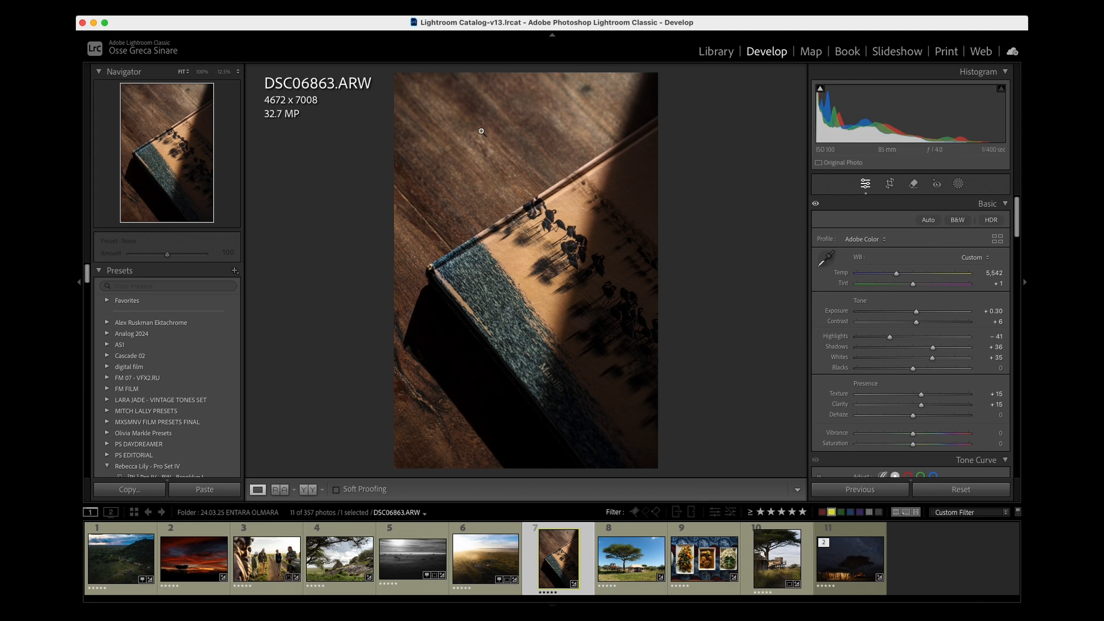
key("backslash")
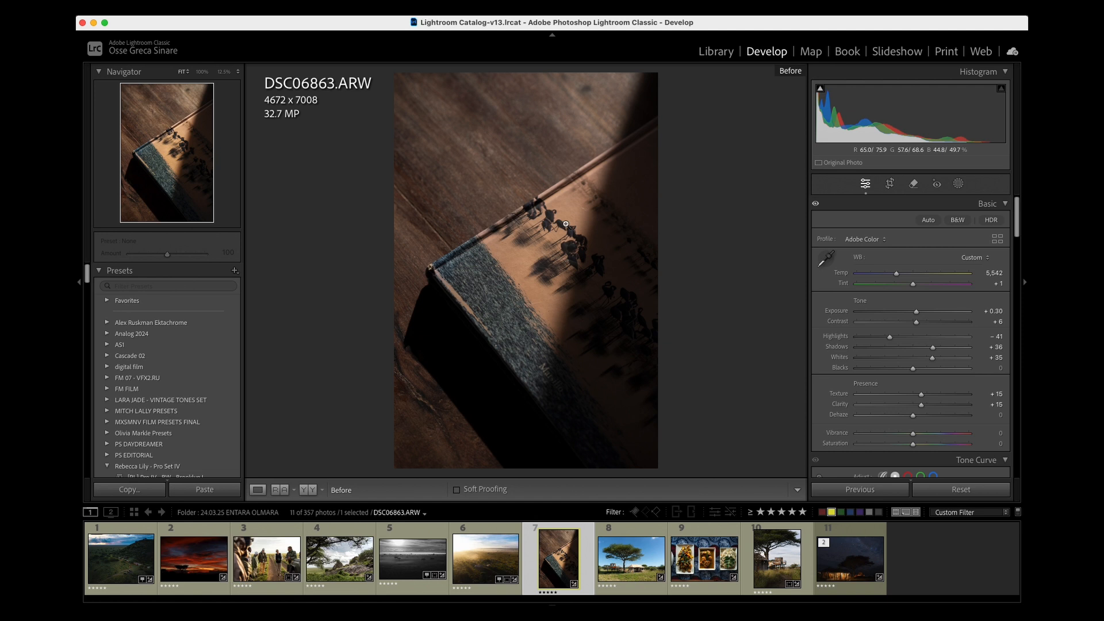
key("backslash")
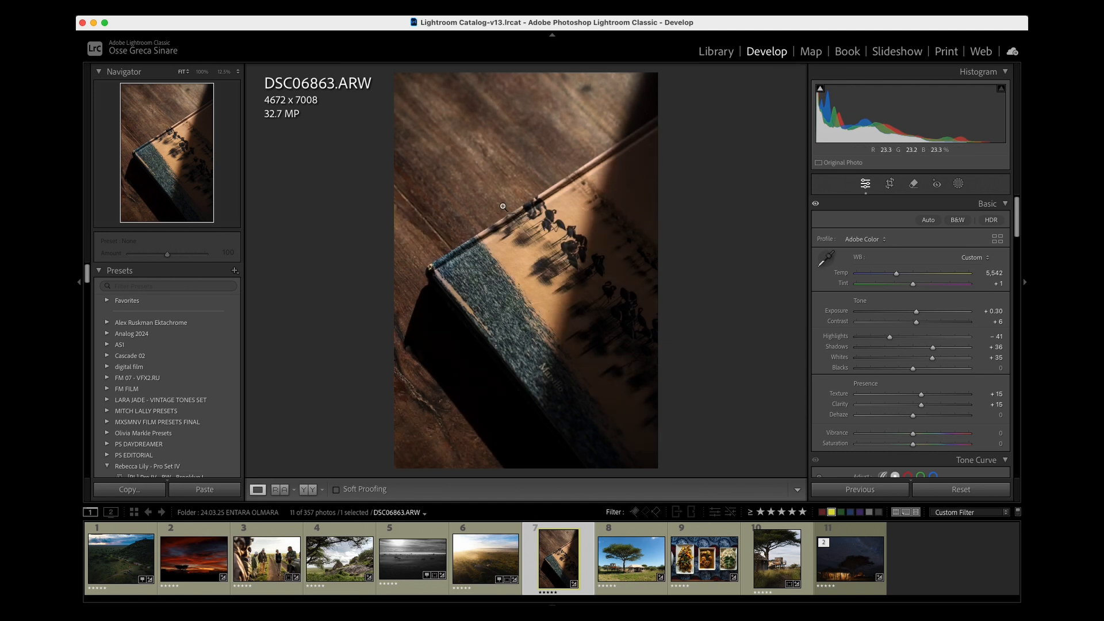
- Open the tree and tent photo DSC06984.ARW and lower its Highlights to -80
left_click(612, 552)
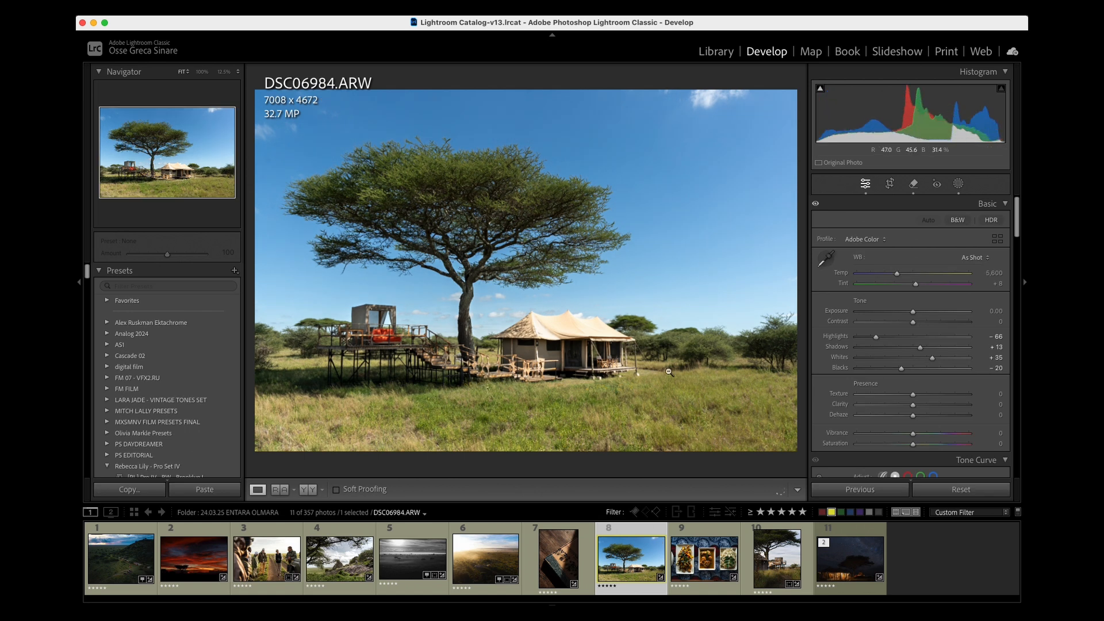
left_click_drag(887, 341, 873, 341)
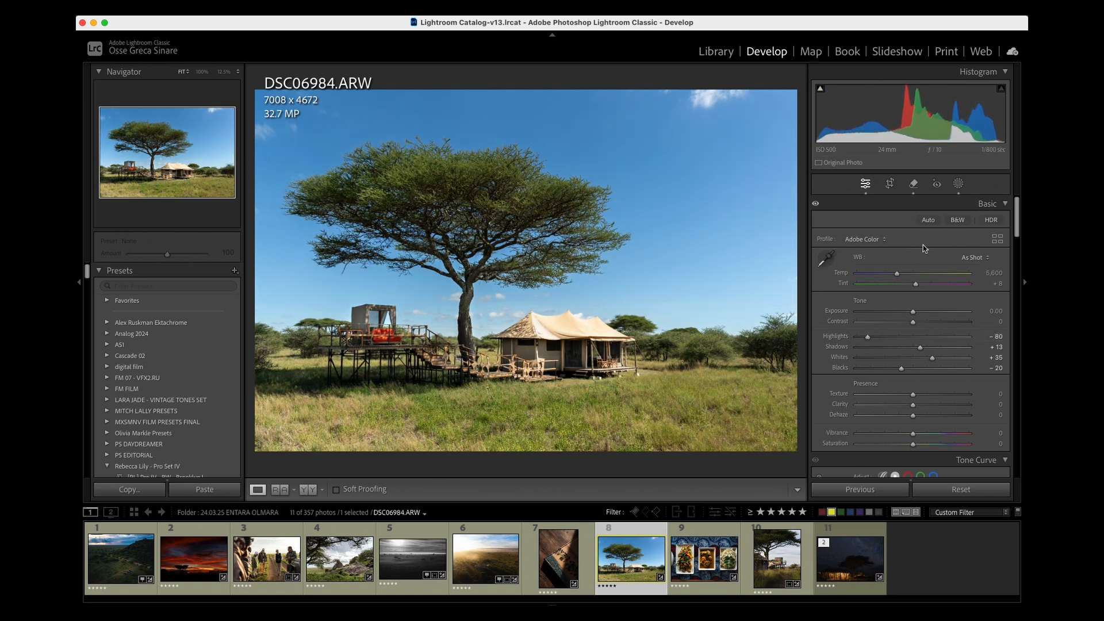
- Open the brush mask Mask 1 on the tree and tent photo and compare the image with it hidden and shown
left_click(959, 184)
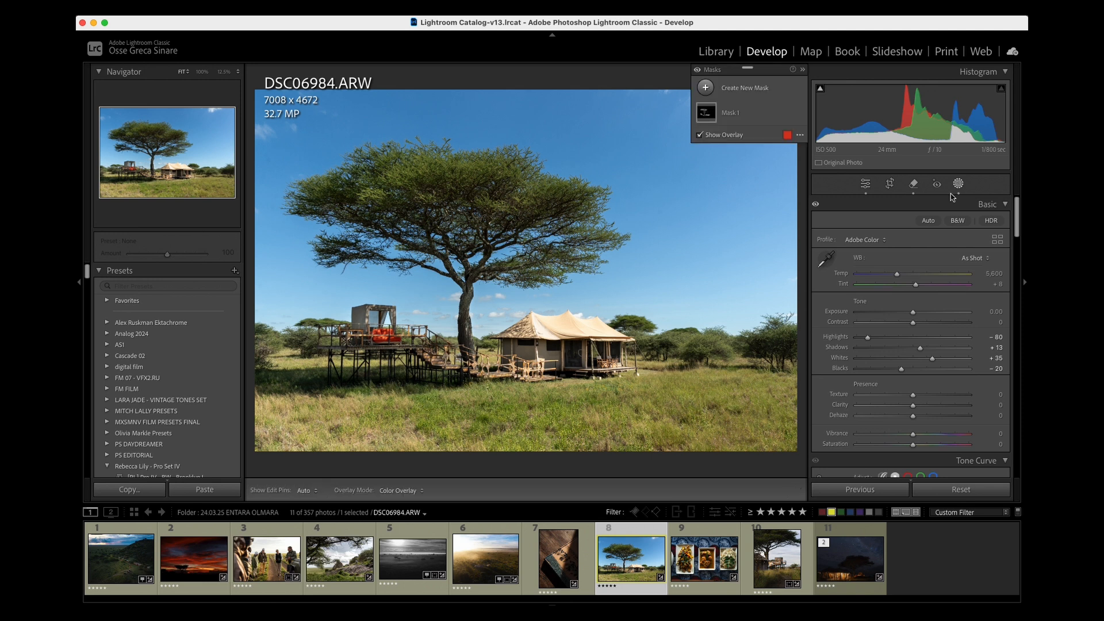
left_click(707, 112)
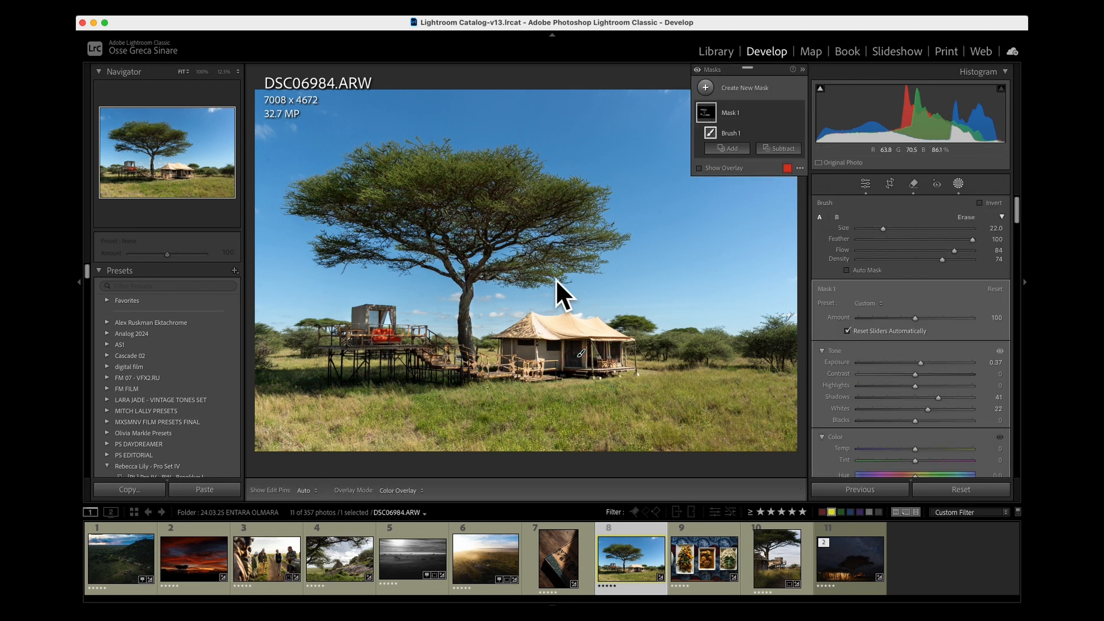
left_click(799, 113)
left_click(799, 114)
left_click(799, 113)
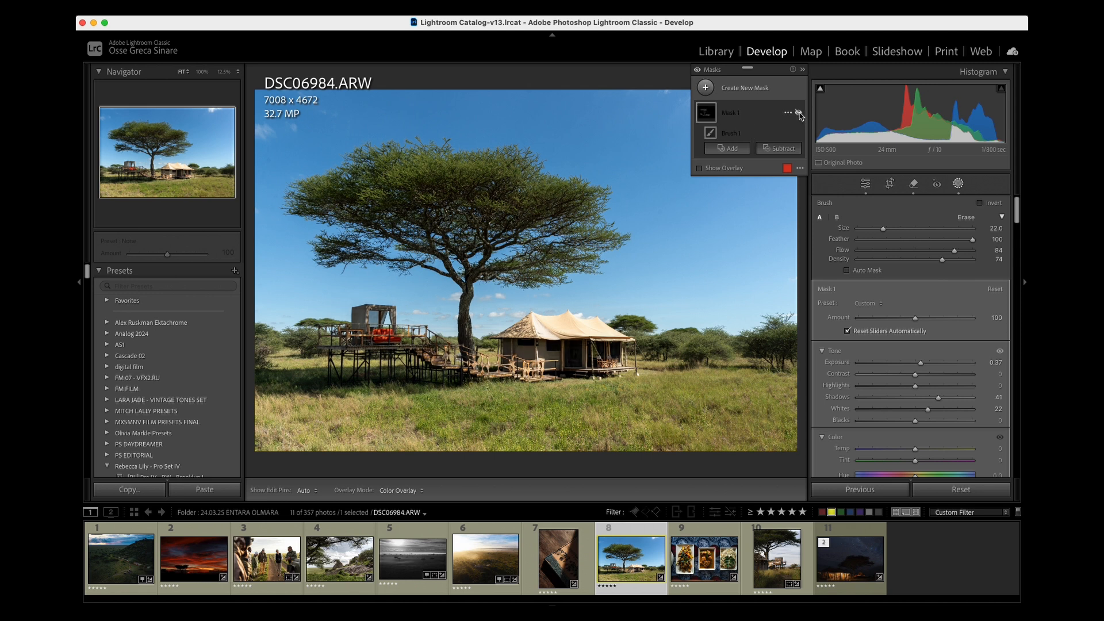
left_click(799, 113)
left_click(799, 113)
left_click(799, 113)
left_click(799, 113)
left_click(799, 114)
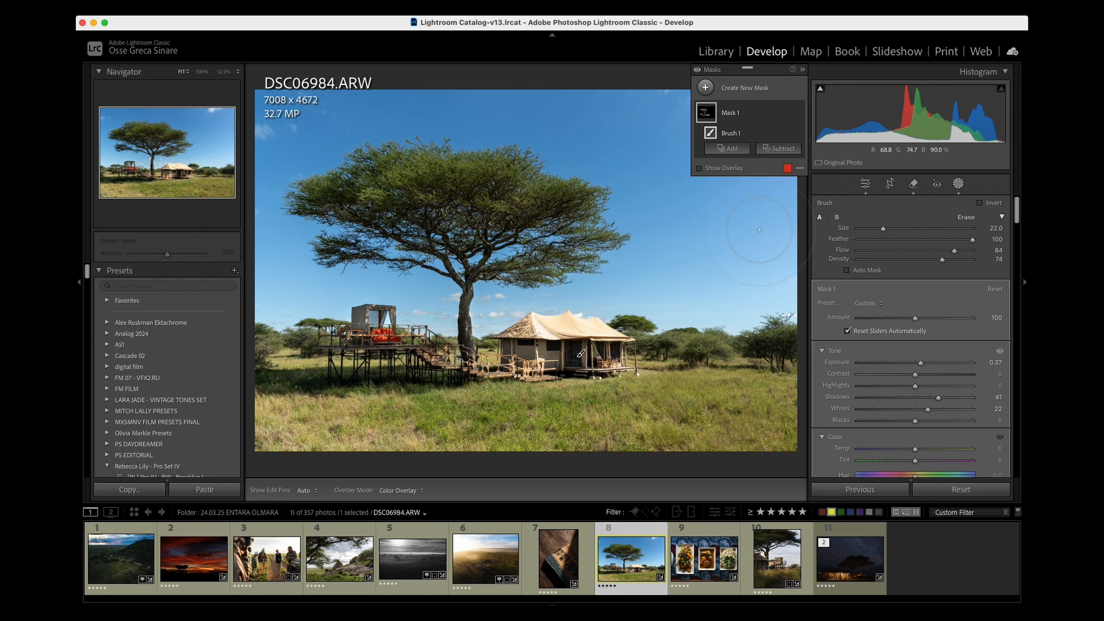
- Open the food photo DSC06994.ARW and compare its before and after versions
key("k")
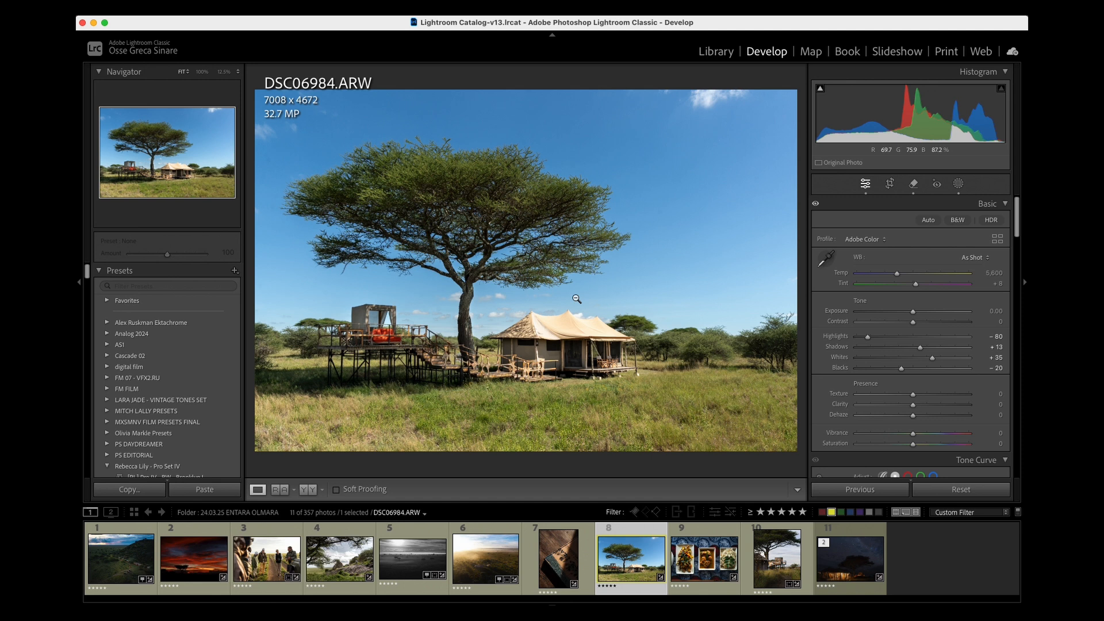
left_click(707, 570)
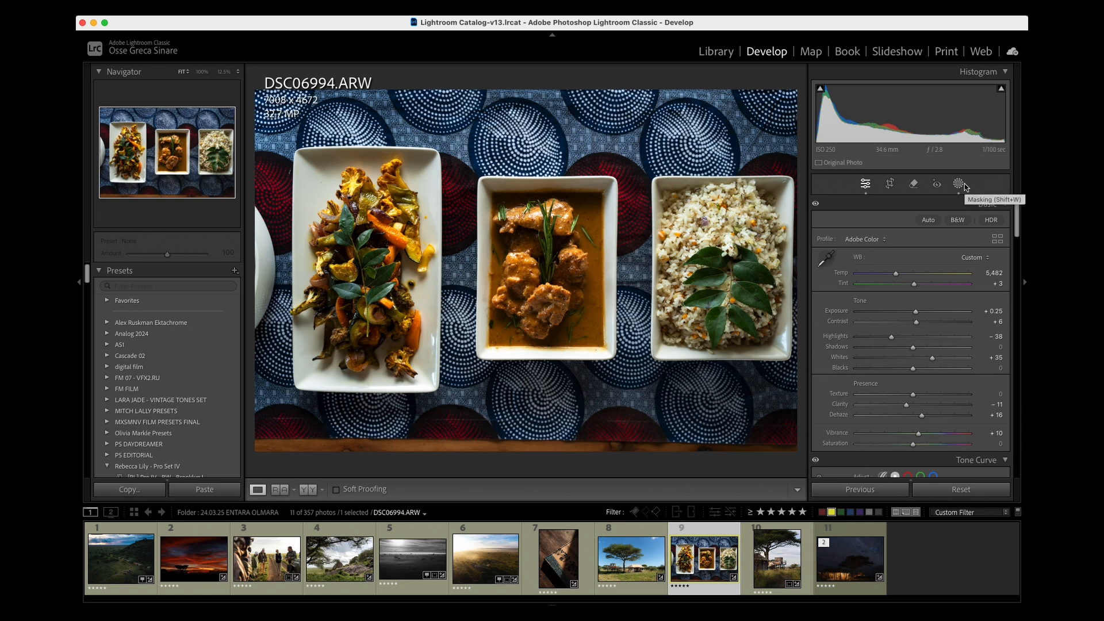
key("backslash")
key("backslash")
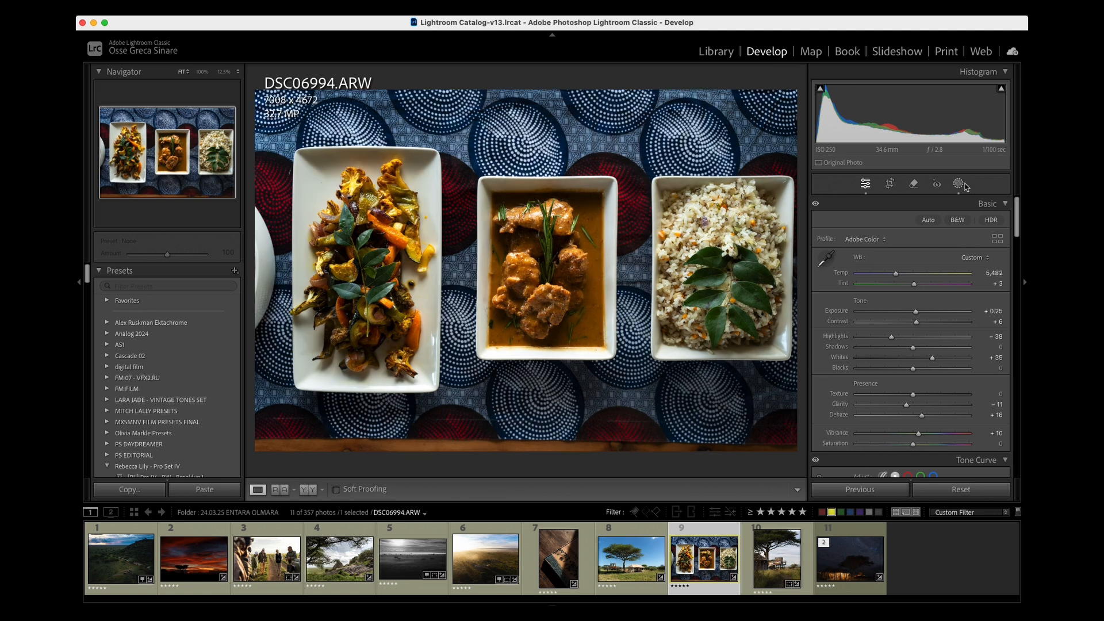
- Compare the food photo with Mask 1 hidden and shown, and inspect the mask's brush and tone settings
left_click(958, 184)
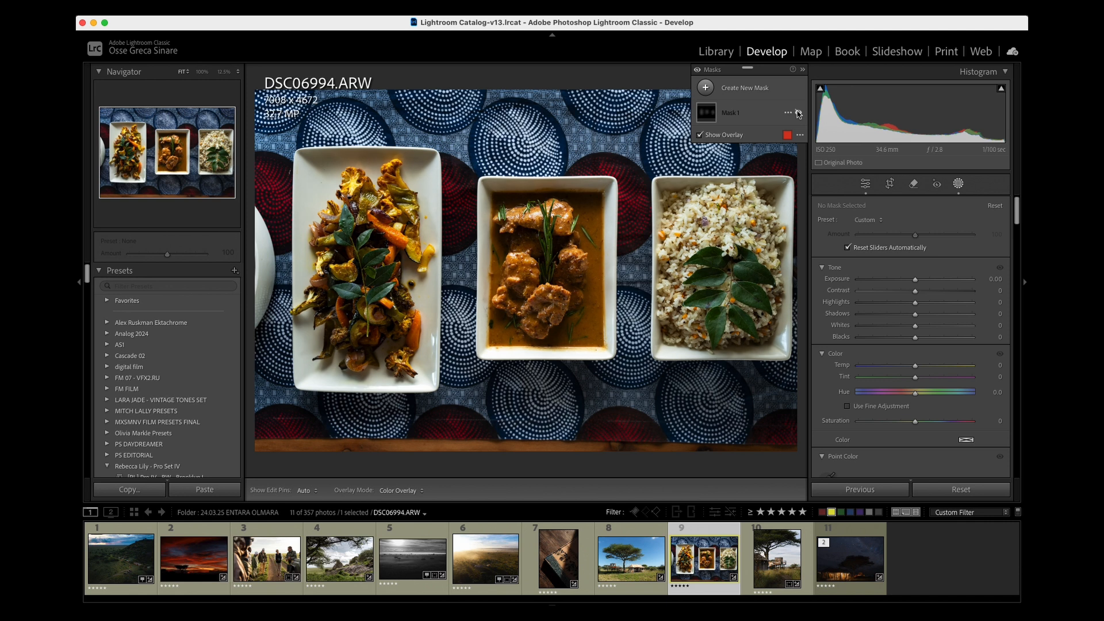
left_click(799, 113)
left_click(799, 113)
left_click(798, 113)
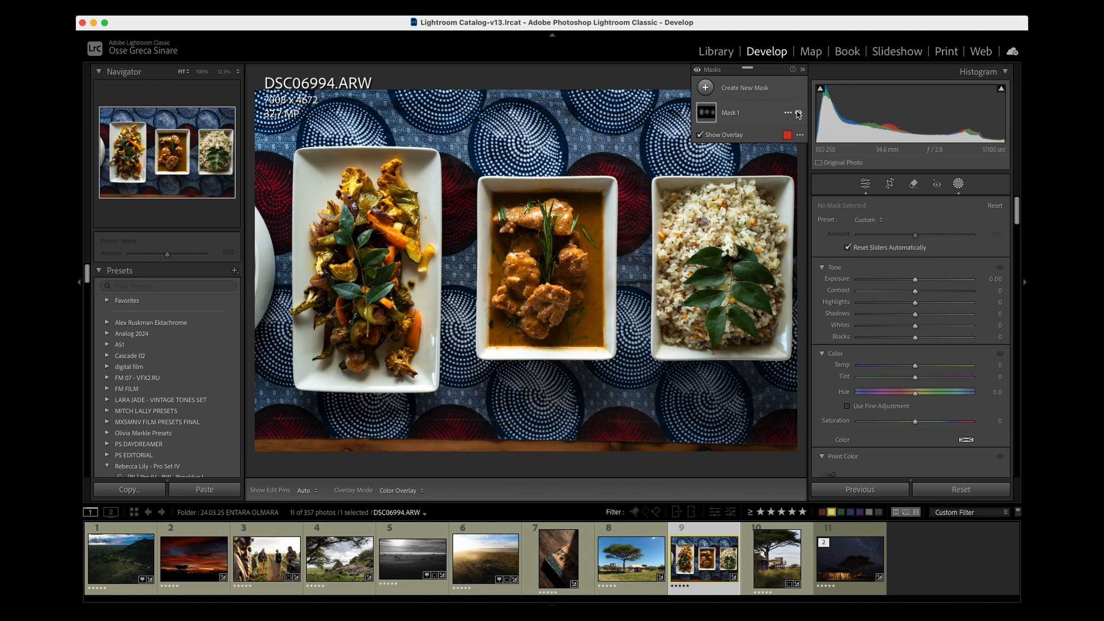
left_click(799, 113)
left_click(751, 118)
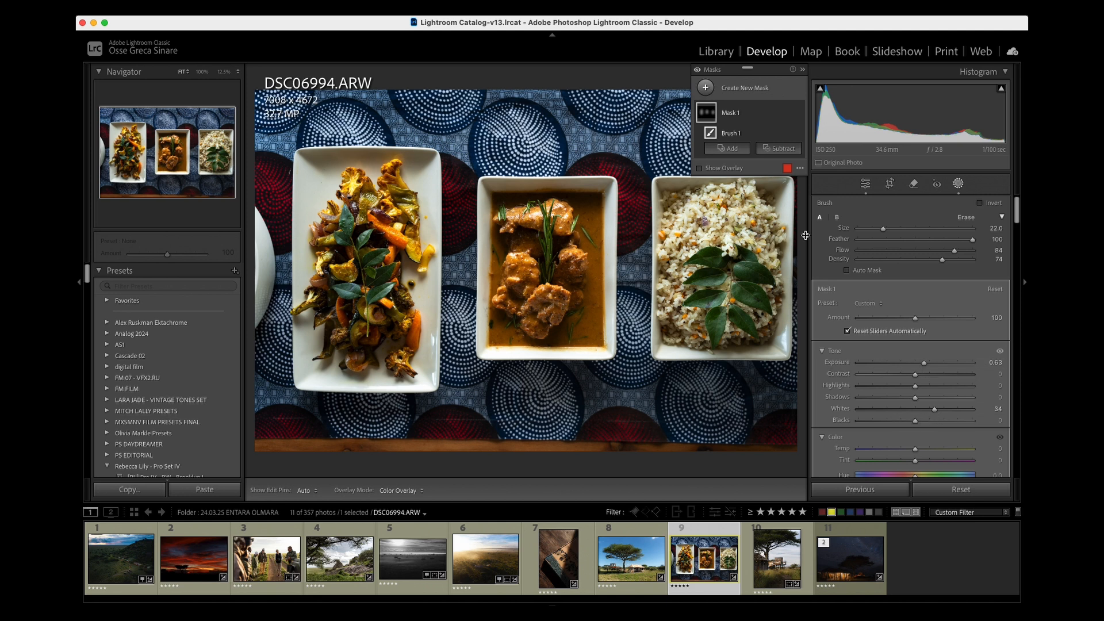
key("shift+w")
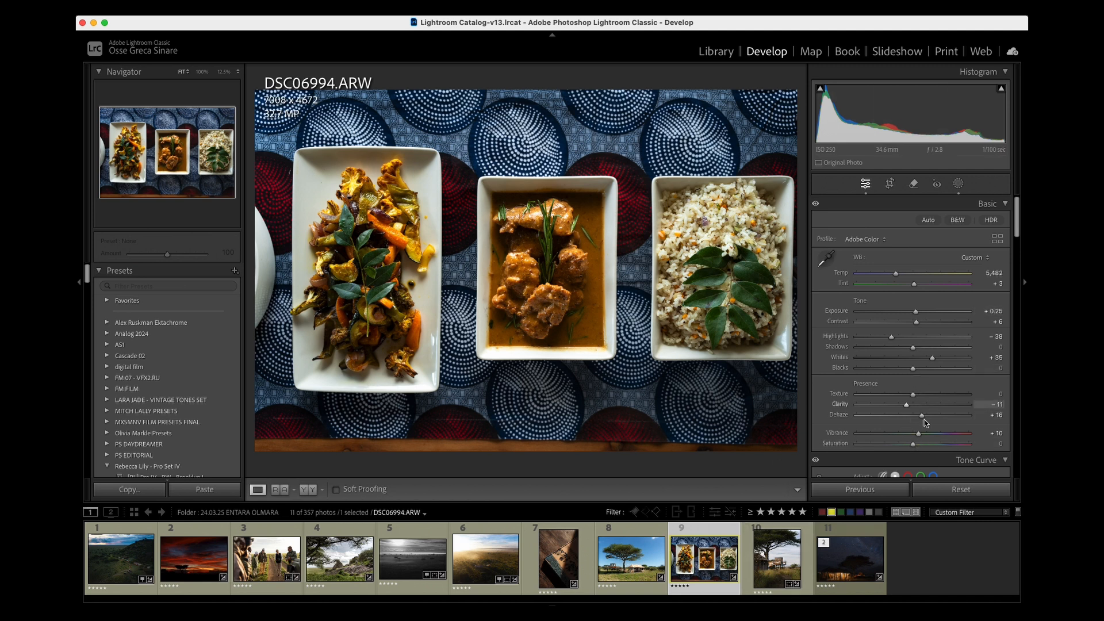
- Examine the food photo's Tone Curve, Color Mixer and Color Grading settings
scroll(921, 391, "down", 5)
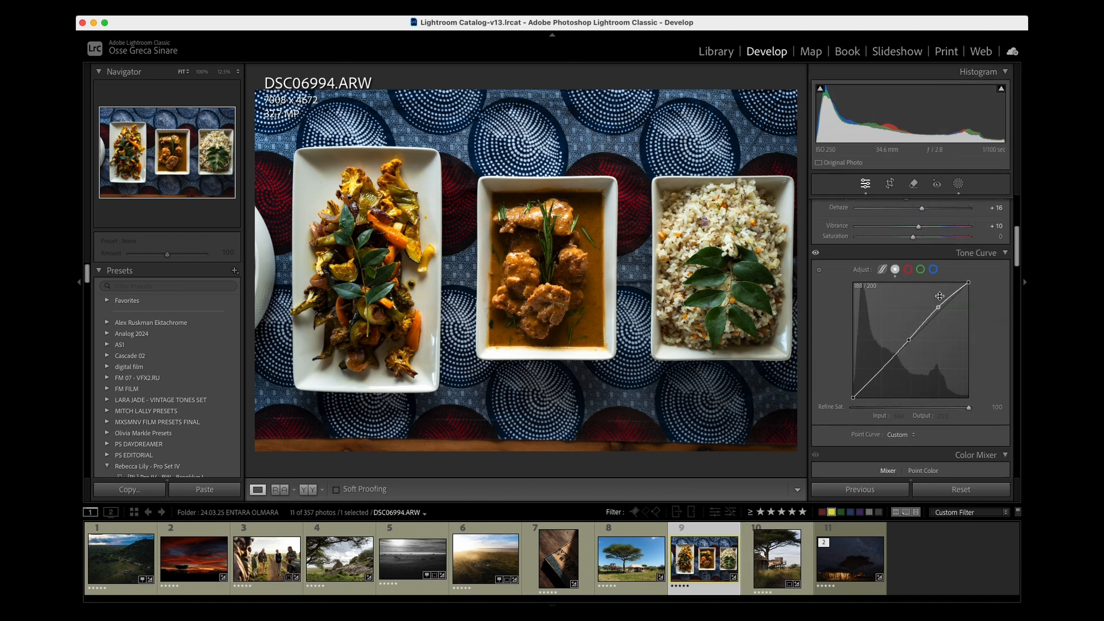
scroll(924, 343, "down", 1)
scroll(922, 343, "down", 10)
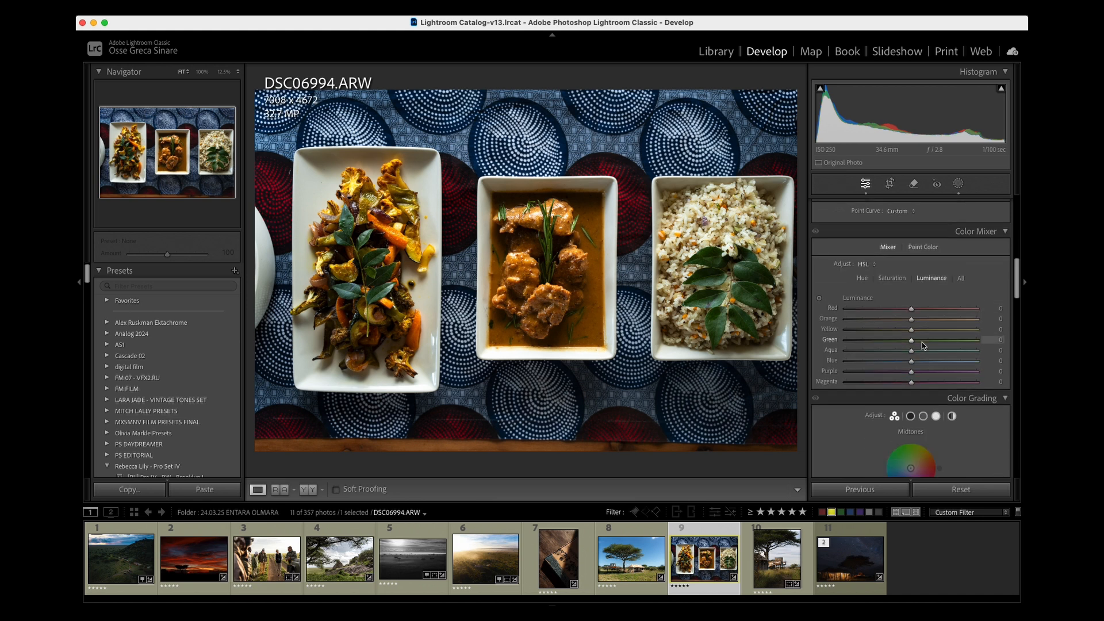
scroll(923, 342, "up", 9)
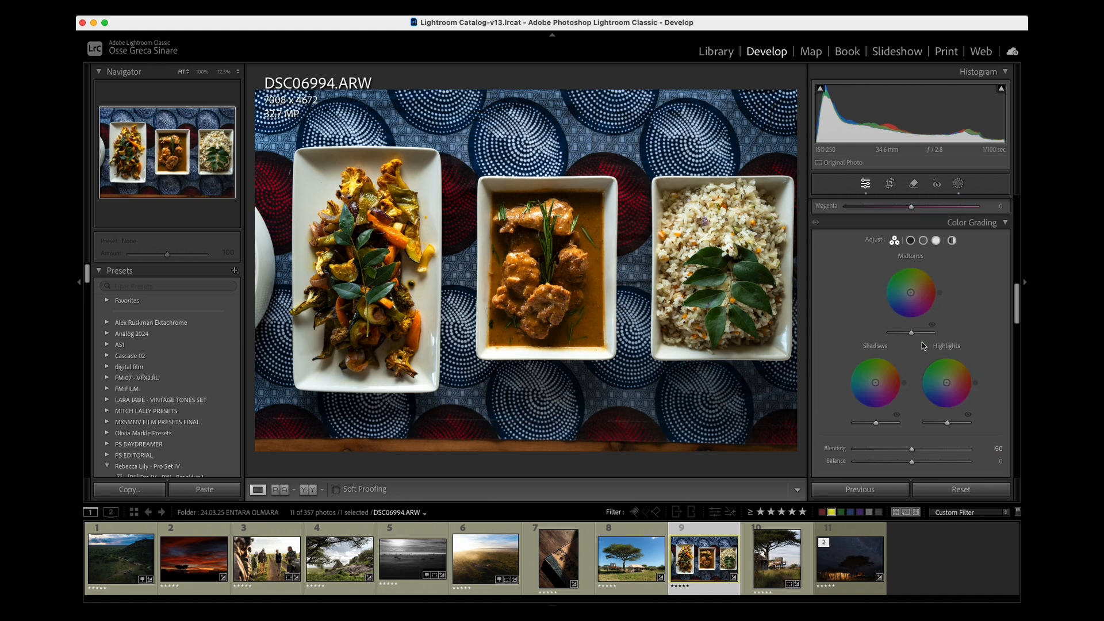
- Open the tree and lookout platform photo DSC07082.ARW and compare its before and after versions
left_click(762, 552)
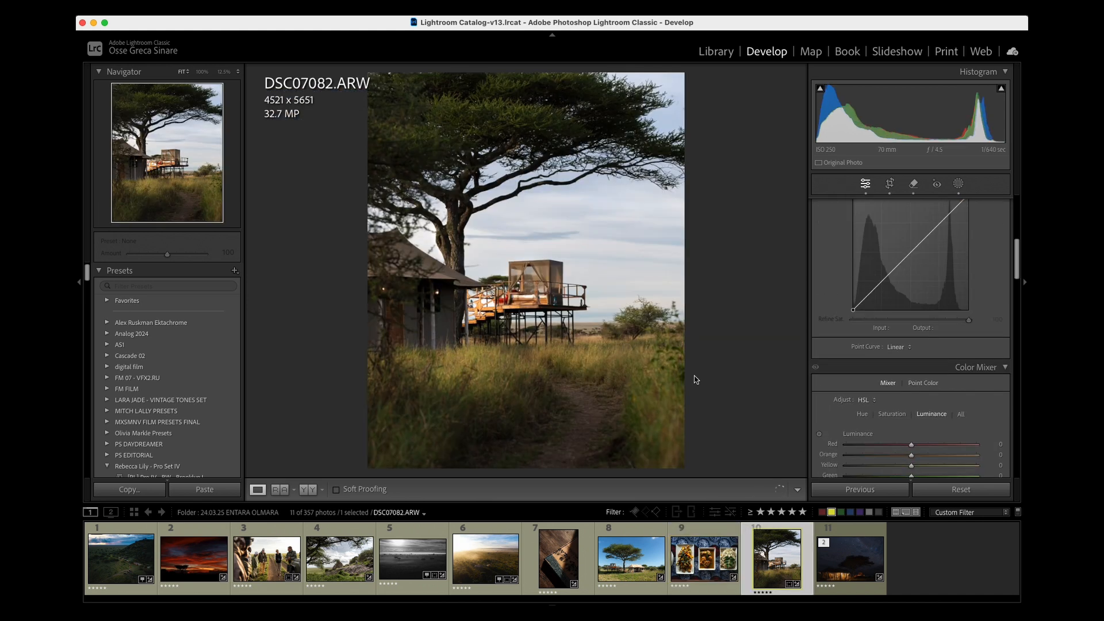
key("backslash")
key("backslash")
key("backslash")
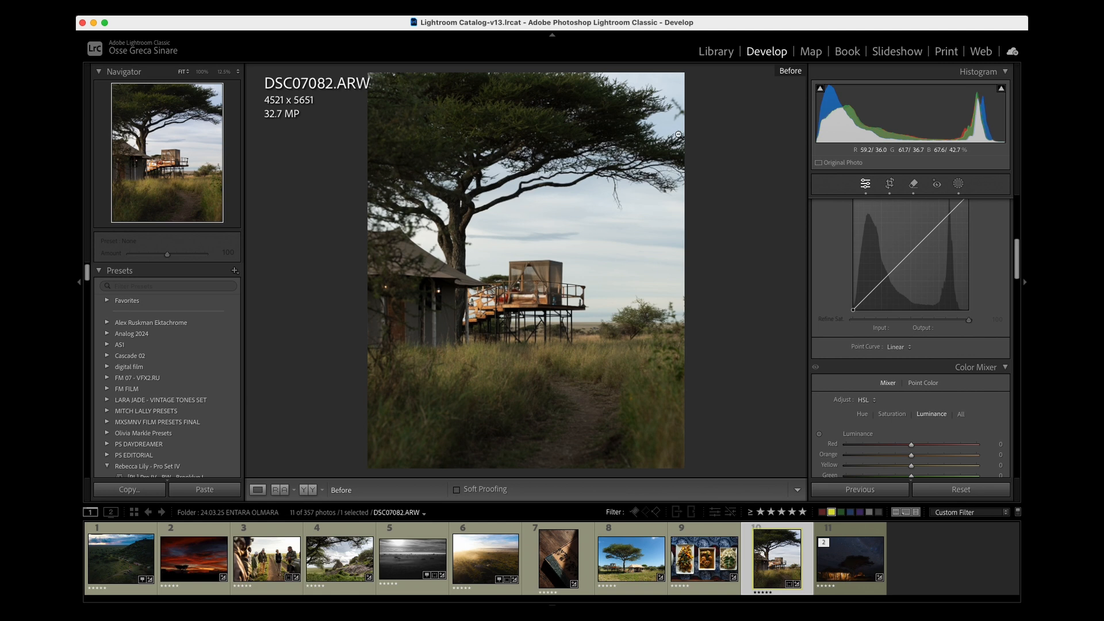
key("backslash")
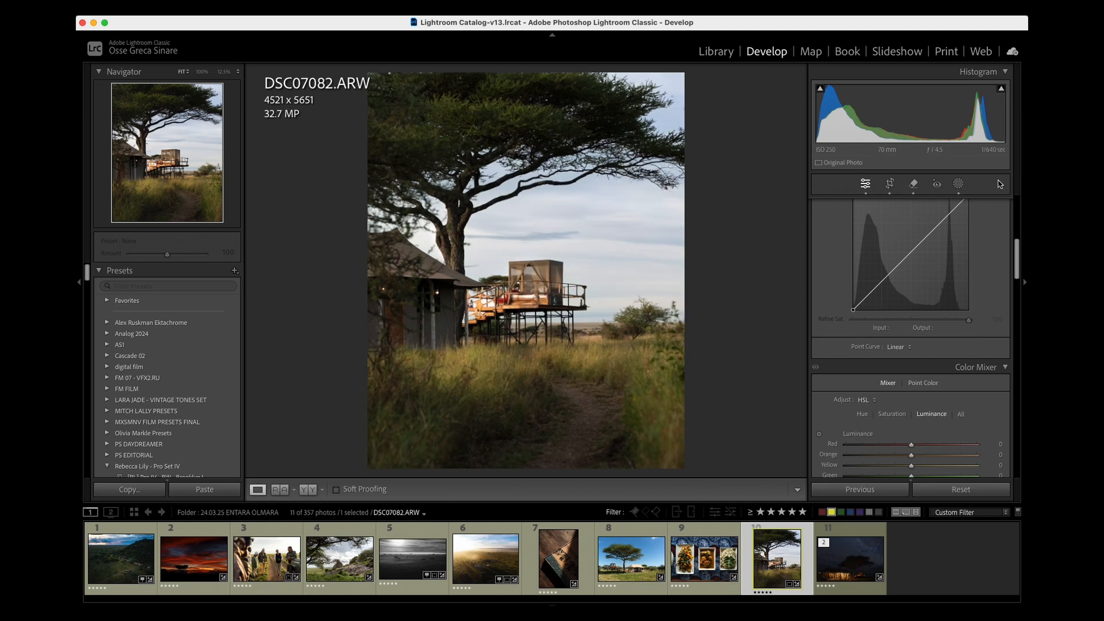
- Open the brush mask Mask 1 on the lookout platform photo and compare the image with it hidden and shown
key("shift+w")
left_click(707, 113)
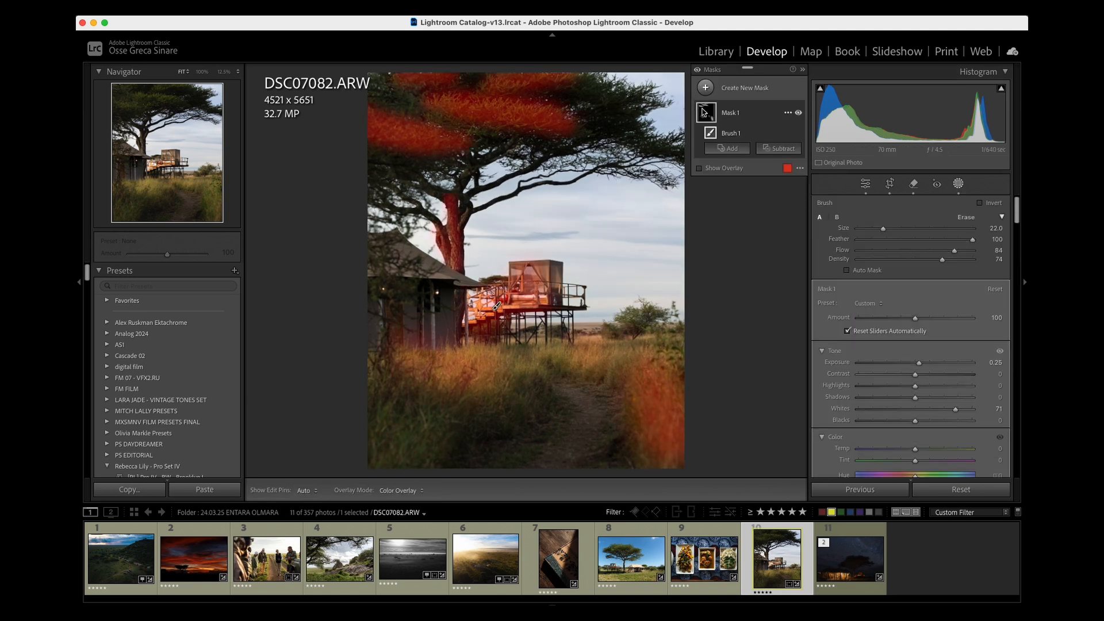
left_click(798, 113)
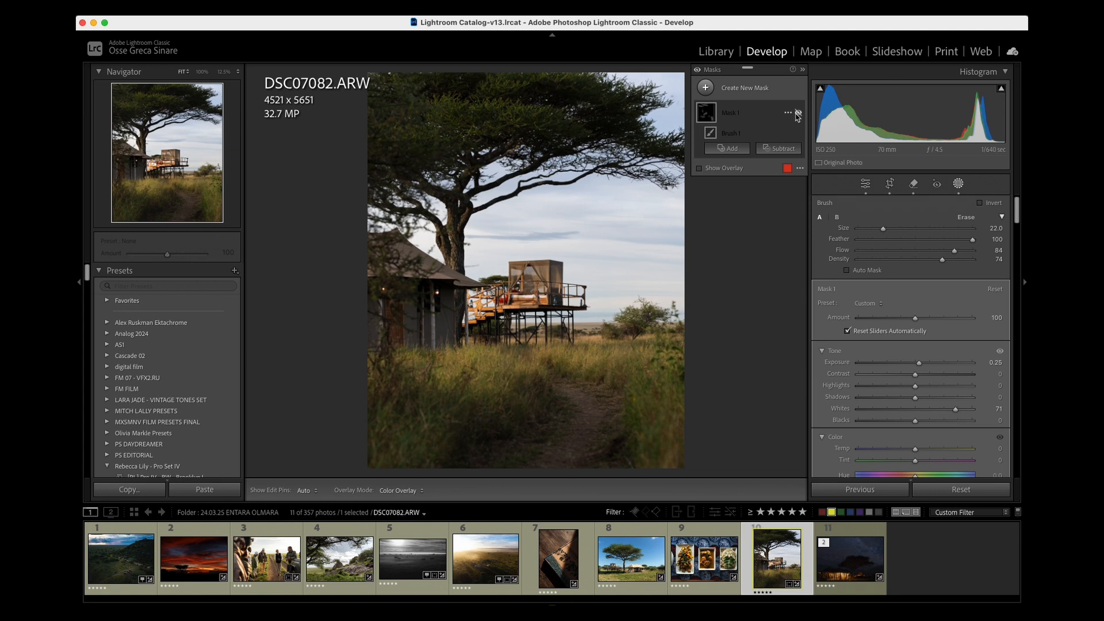
left_click(797, 113)
left_click(797, 113)
left_click(798, 114)
left_click(797, 113)
left_click(797, 113)
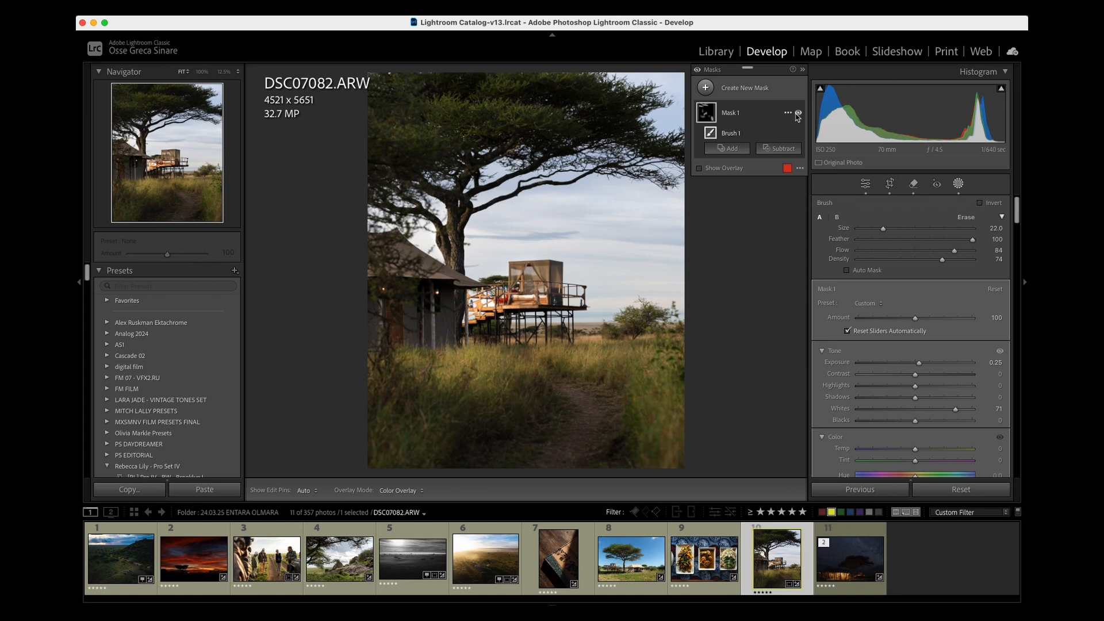
left_click(798, 114)
left_click(798, 113)
left_click(798, 113)
left_click(797, 113)
- Leave masking and lower the lookout platform photo's Highlights to -51
key("shift+w")
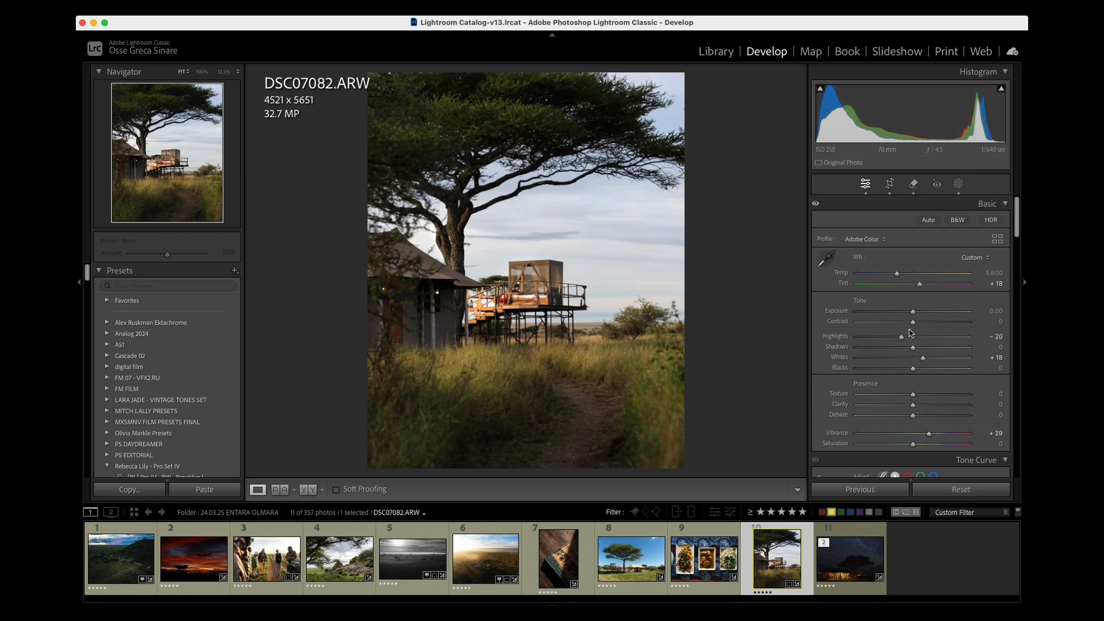
left_click_drag(901, 339, 887, 338)
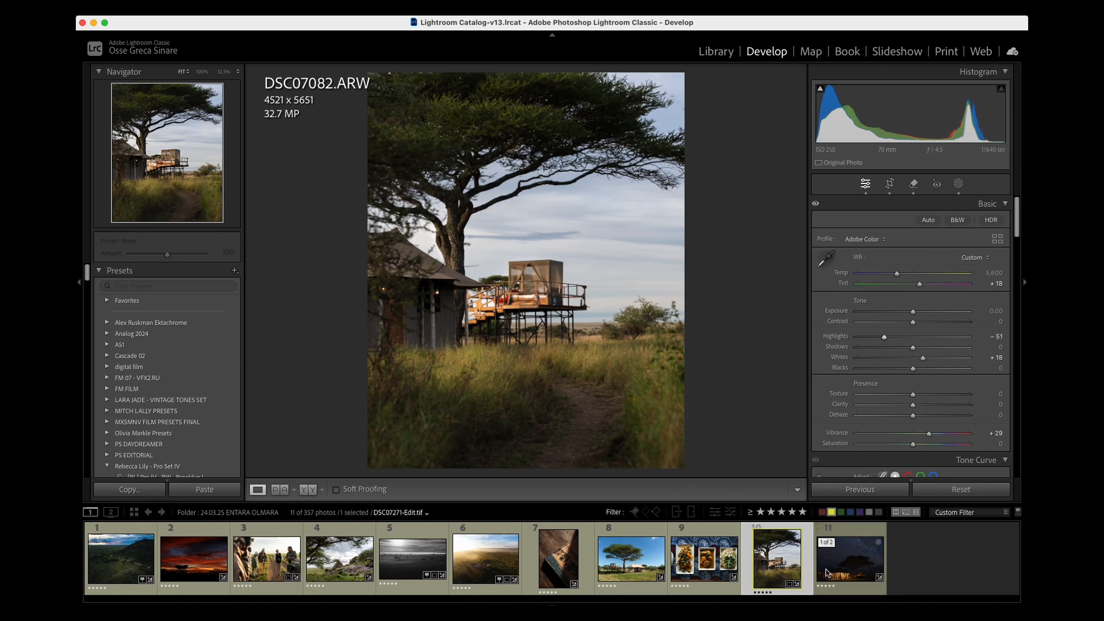
- Open the starry night camp photo DSC07271-Edit.tif and compare its before and after versions
left_click(854, 566)
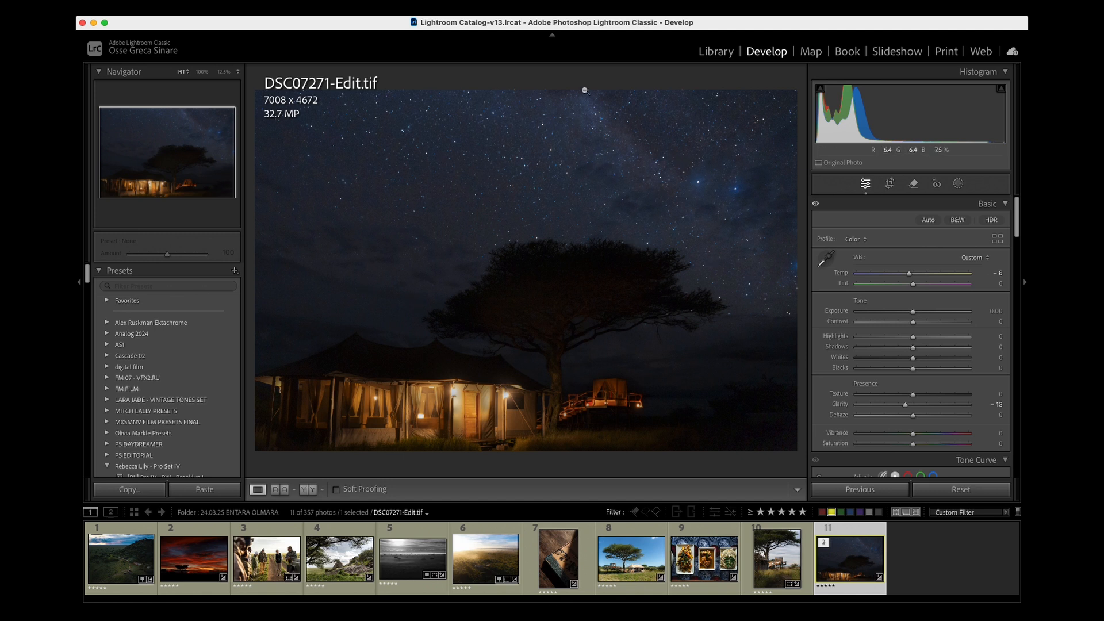
key("backslash")
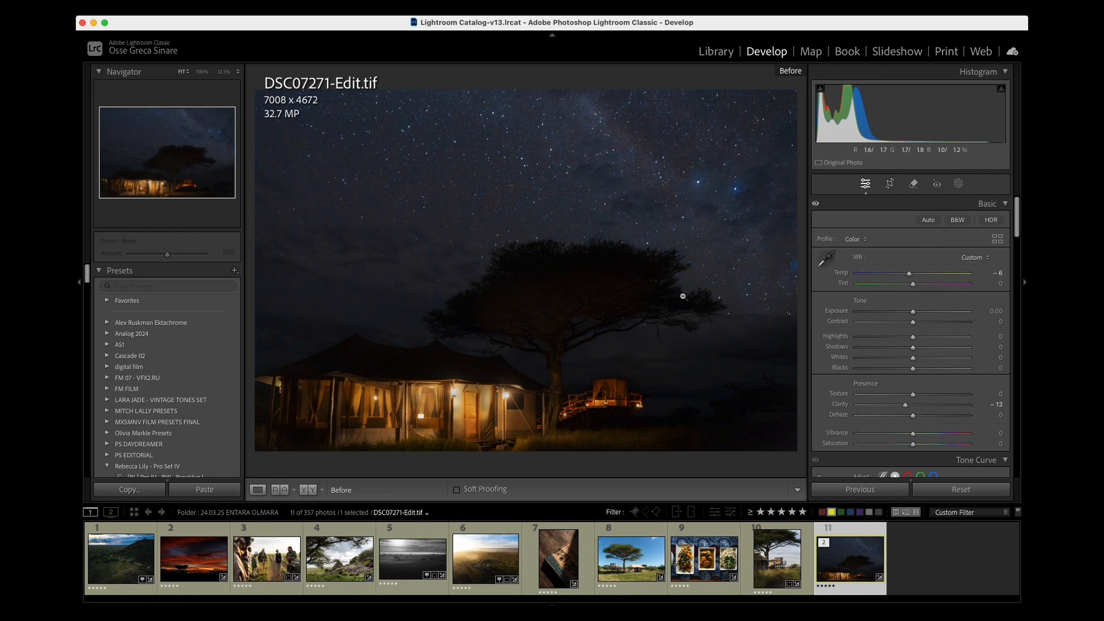
key("backslash")
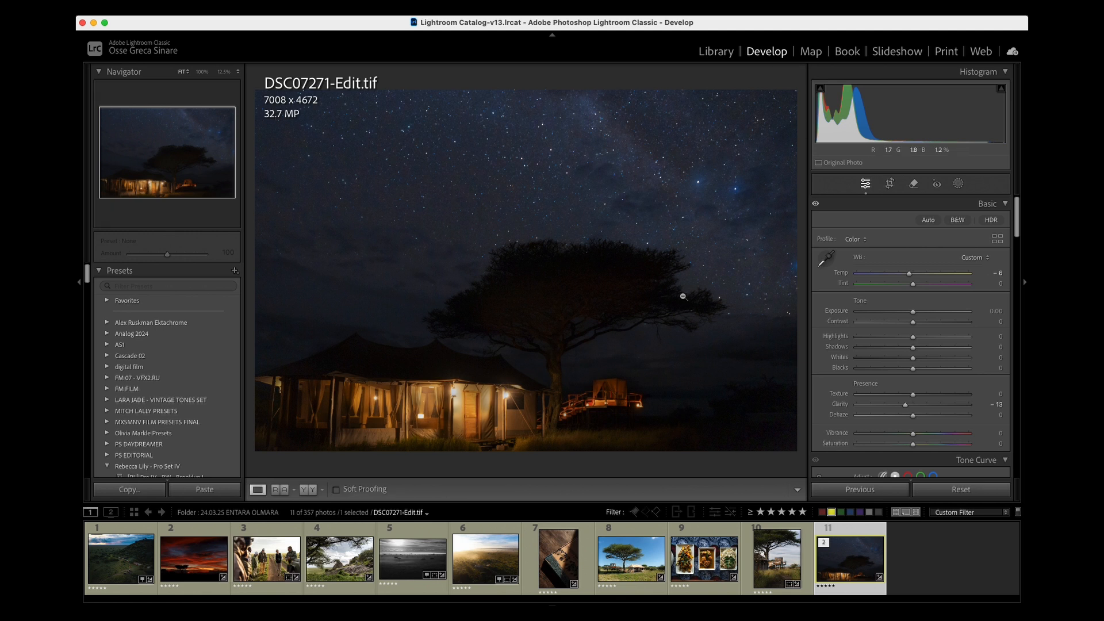
key("backslash")
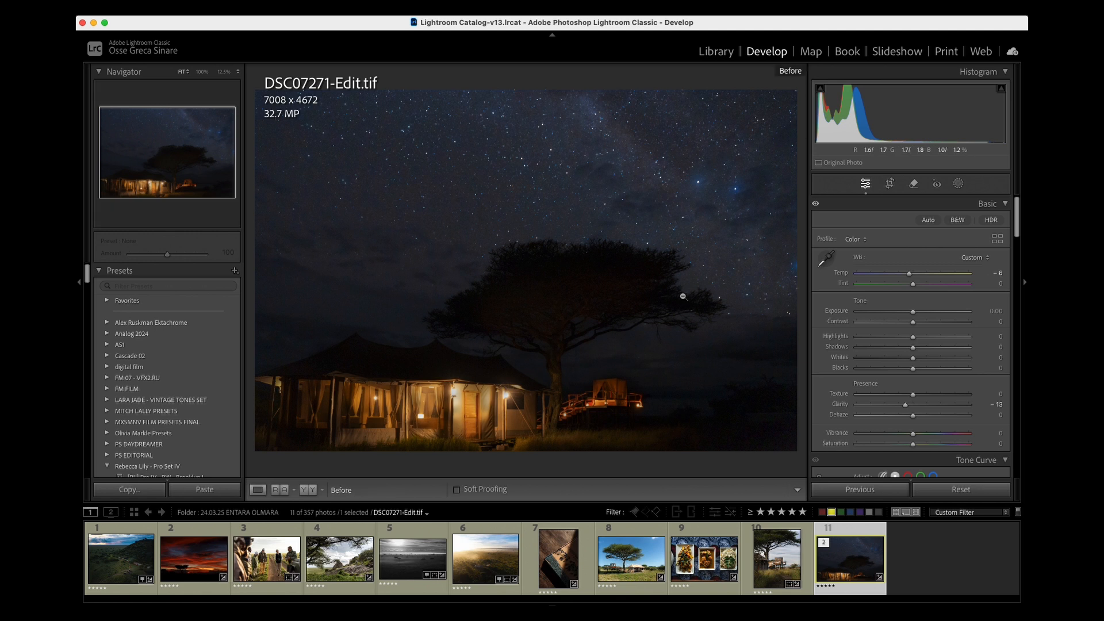
key("backslash")
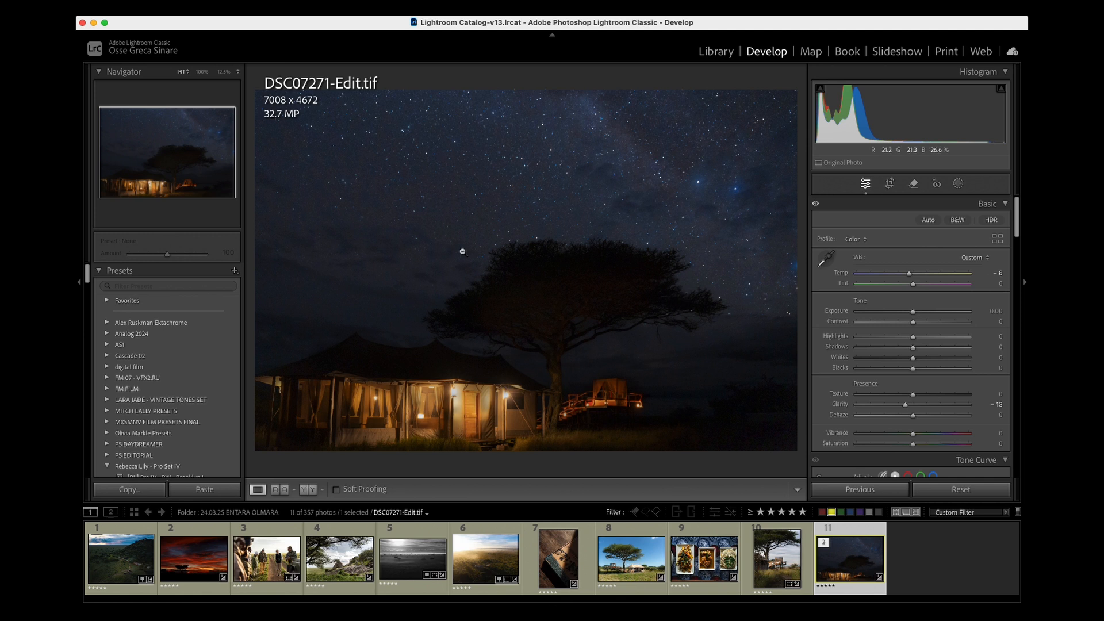